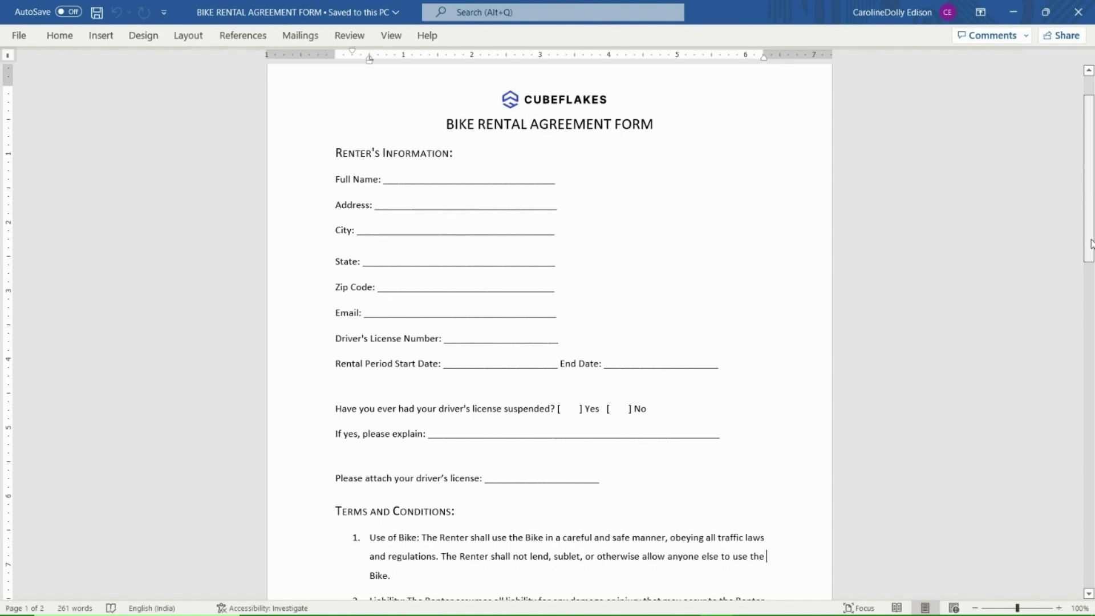
Scroll through the BIKE RENTAL AGREEMENT FORM in Word before switching to BoldSign.
{"action": "left_click_drag", "start_coordinate": [1090, 244], "coordinate": [1092, 428]}
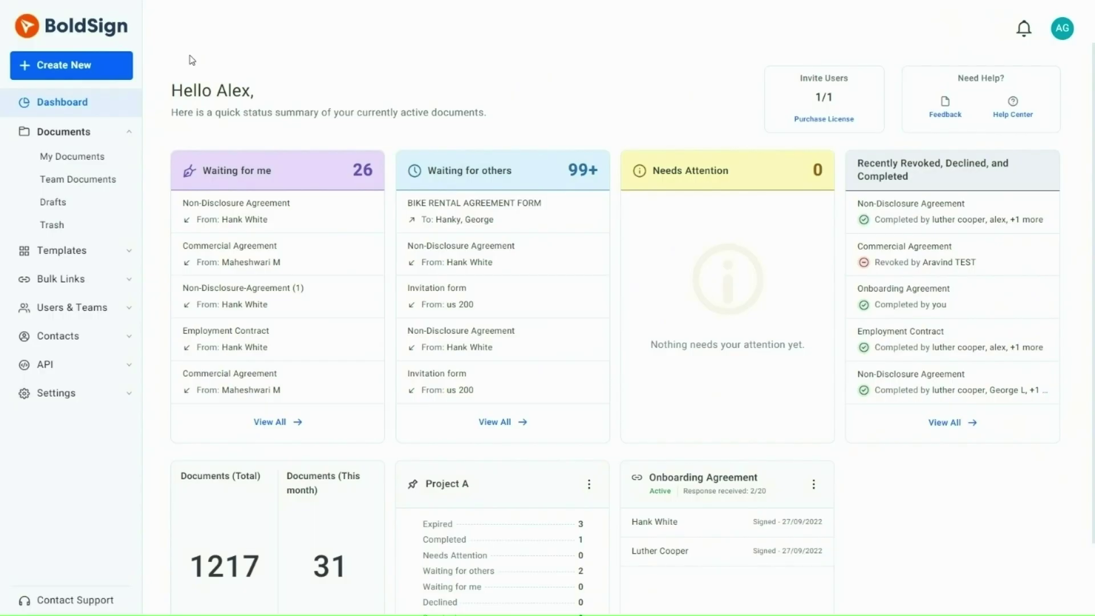
Create a new template titled 'Bike Rental Agreement' with description 'Contracts for bike!'.
{"action": "left_click", "coordinate": [101, 73]}
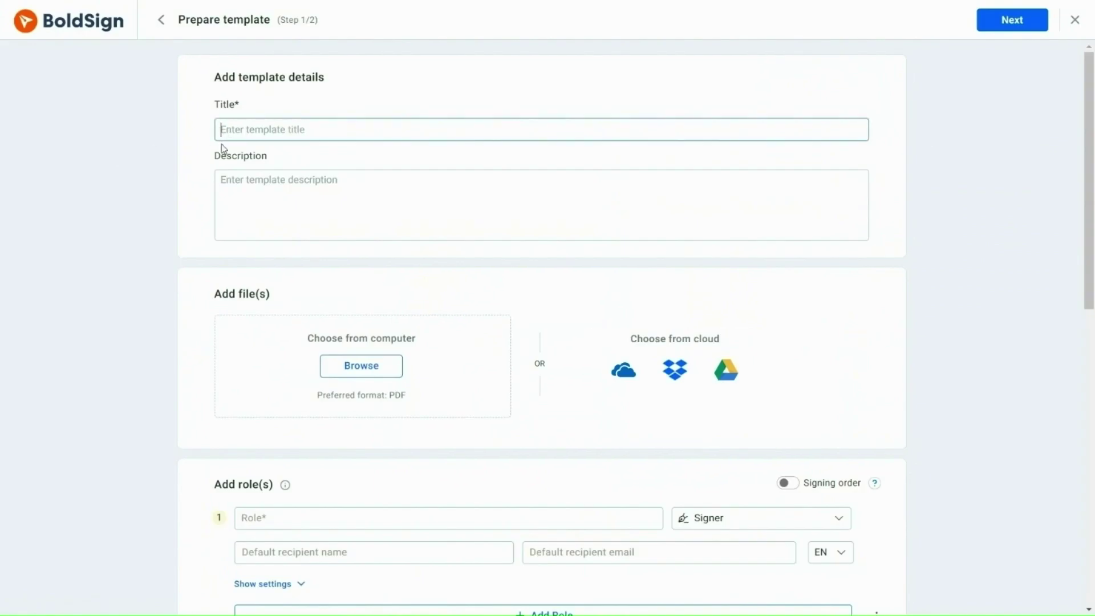
{"action": "type", "text": "Bike Rental Agreement"}
{"action": "left_click", "coordinate": [219, 205]}
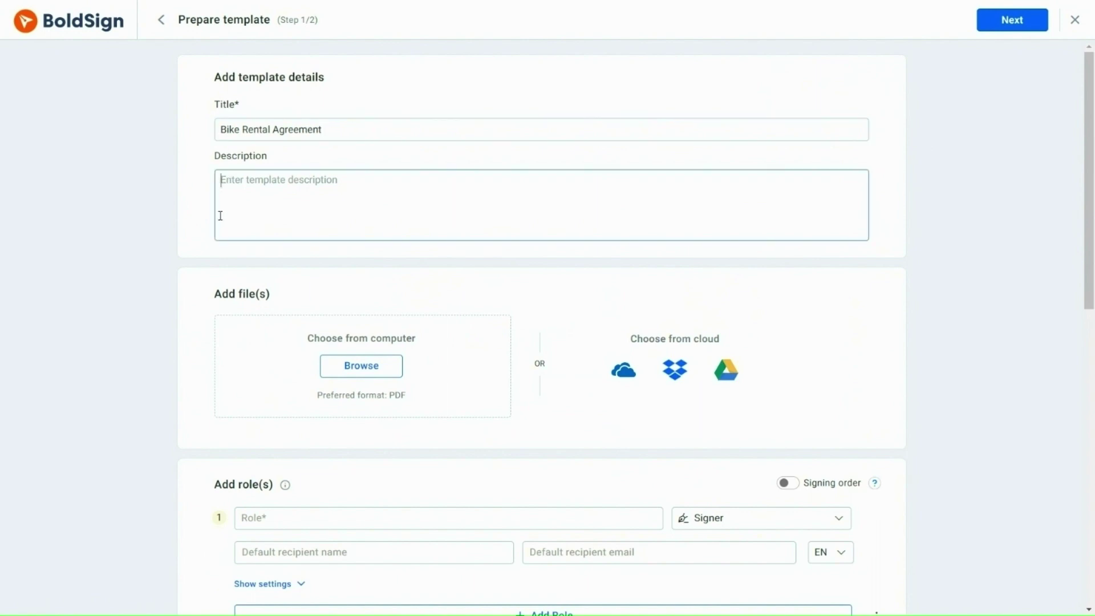
{"action": "type", "text": "Contracts "}
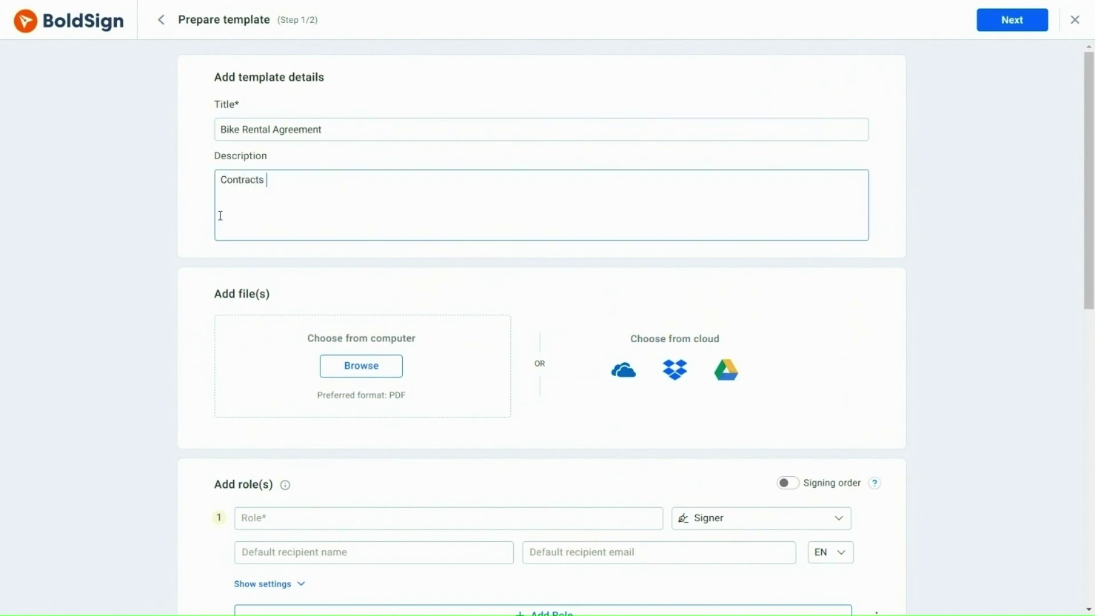
{"action": "type", "text": "for bike!"}
{"action": "left_click_drag", "start_coordinate": [1089, 236], "coordinate": [1088, 283]}
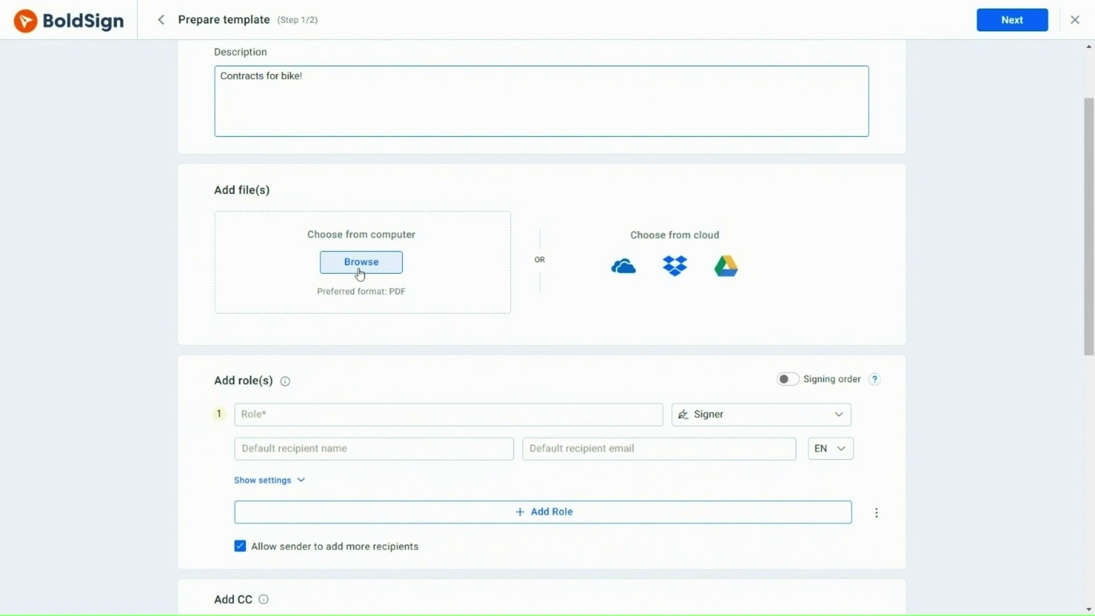
Upload BIKE RENTAL AGREEMENT FORM.docx from the computer into the template.
{"action": "left_click", "coordinate": [360, 273]}
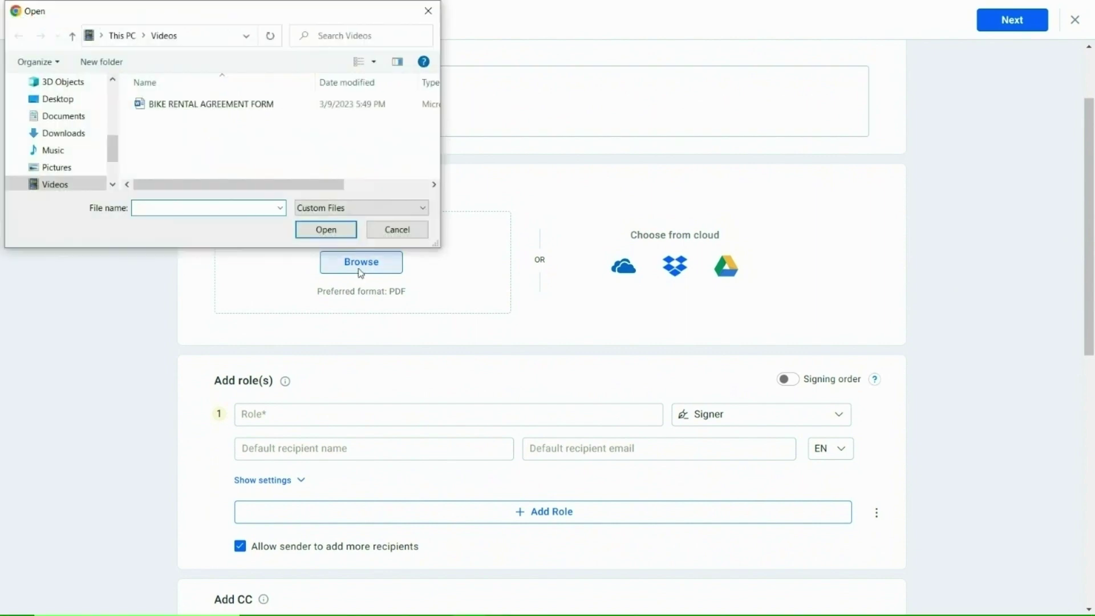
{"action": "double_click", "coordinate": [239, 105]}
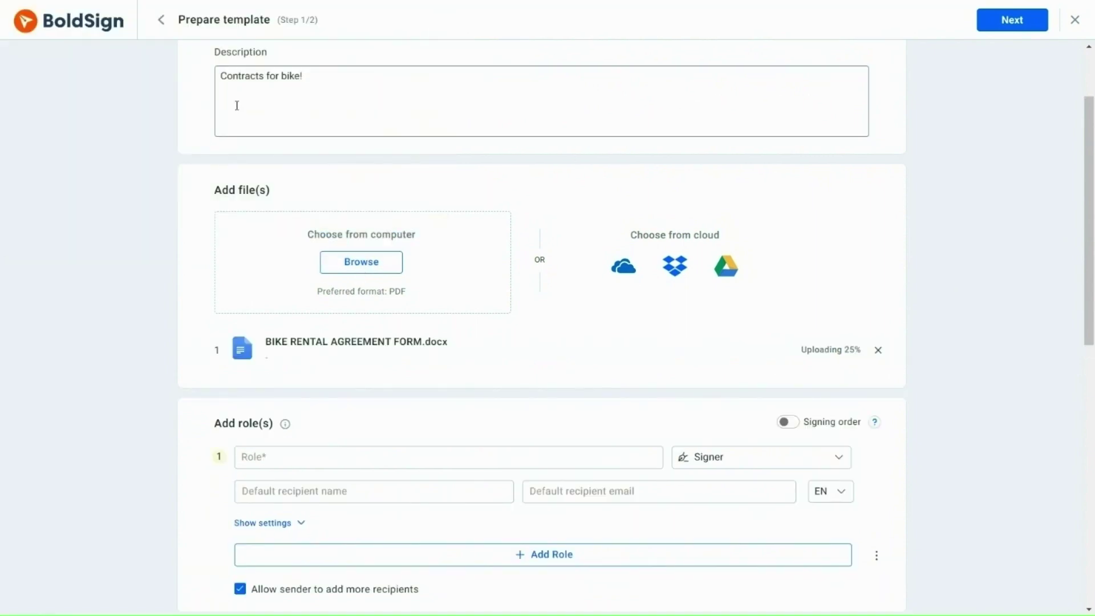
{"action": "left_click_drag", "start_coordinate": [1087, 249], "coordinate": [1083, 348]}
{"action": "left_click", "coordinate": [434, 194]}
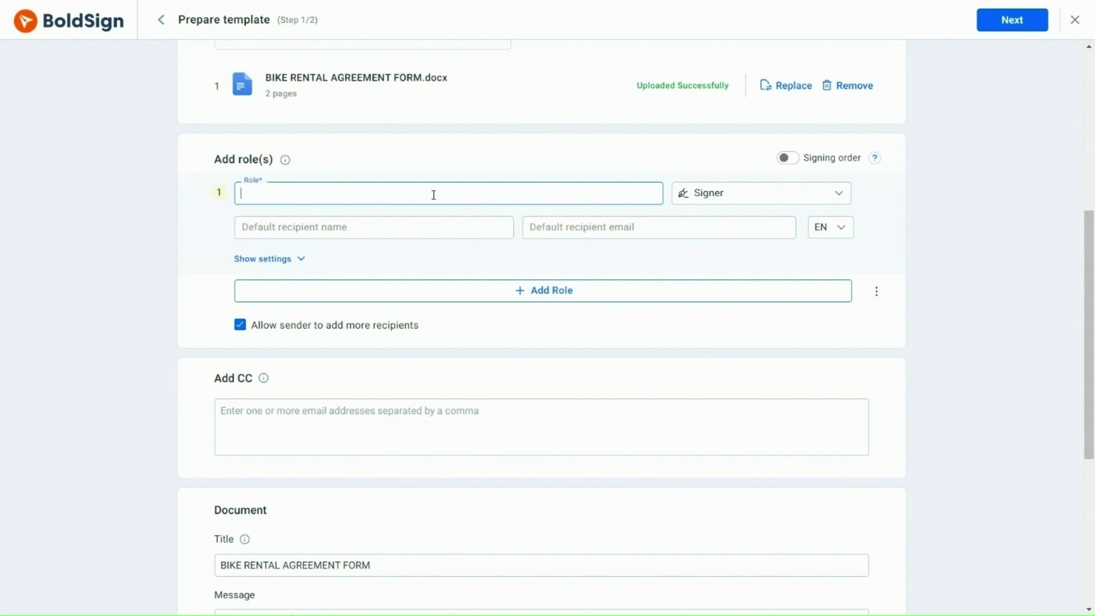
Name the first role 'Renter' and keep its type as Signer.
{"action": "type", "text": "Renter"}
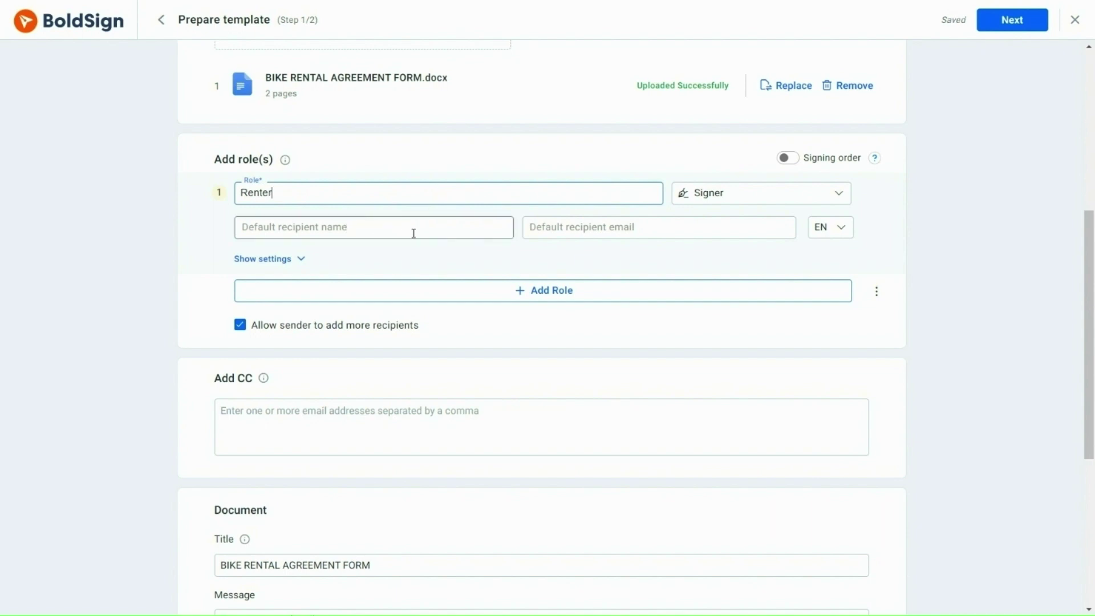
{"action": "left_click", "coordinate": [539, 227]}
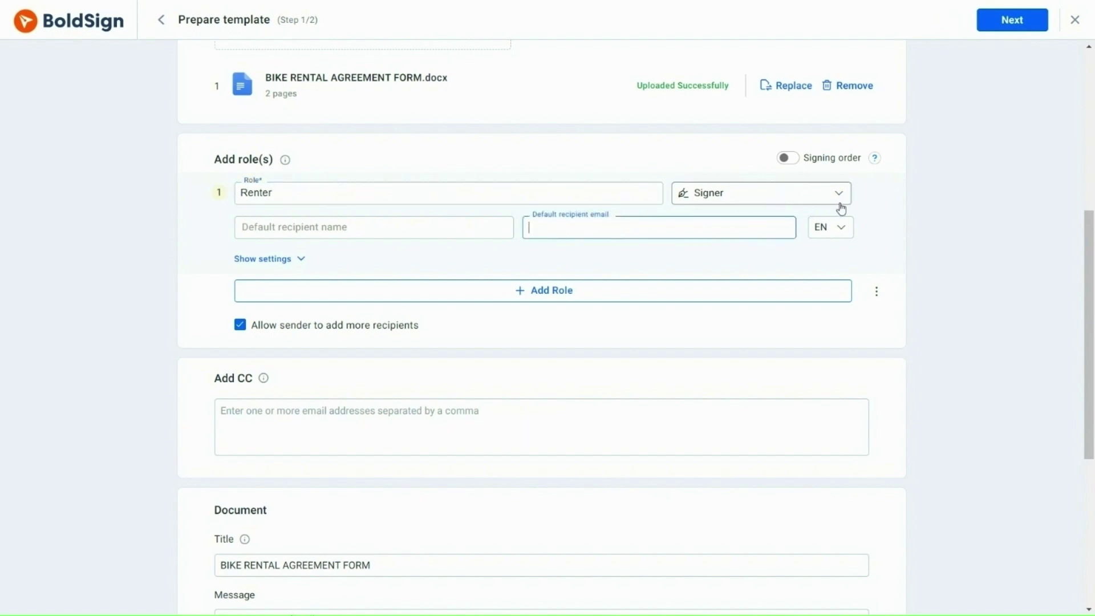
{"action": "left_click", "coordinate": [841, 204]}
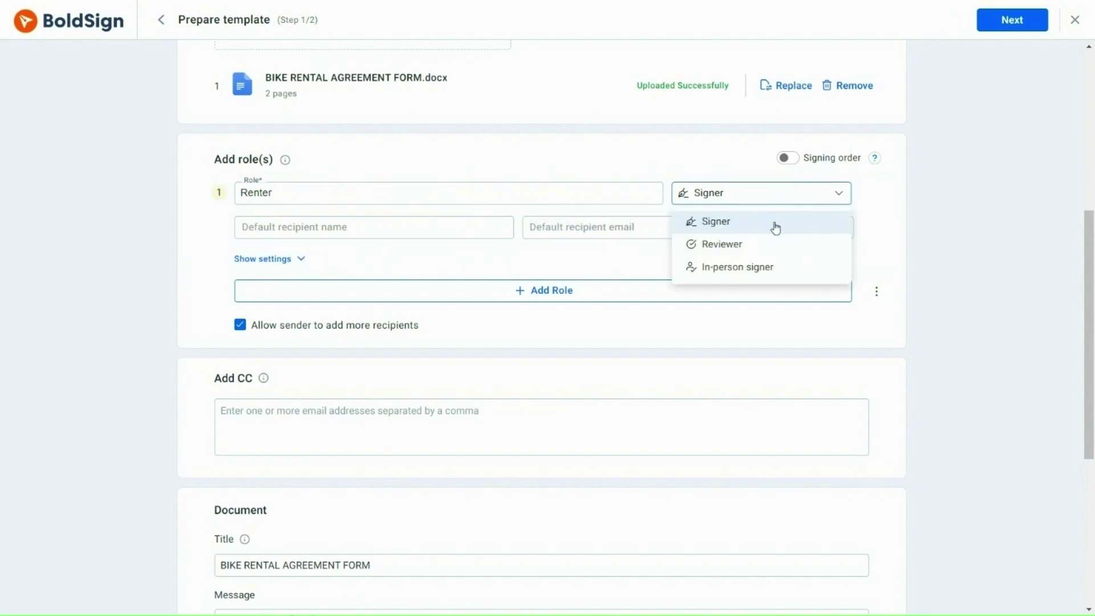
{"action": "left_click", "coordinate": [775, 225]}
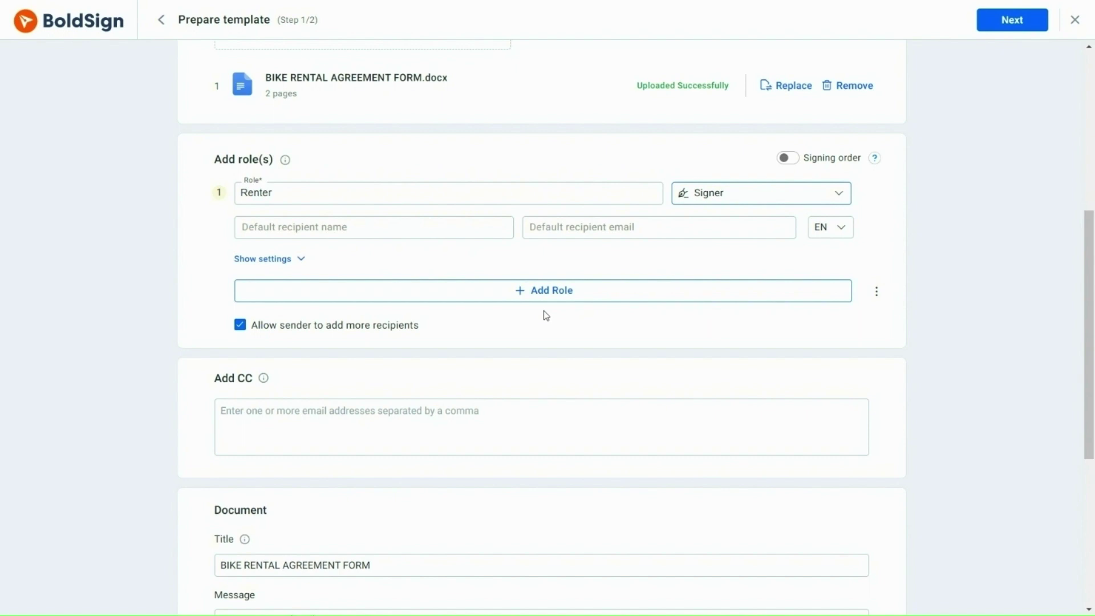
Add a second role 'Rental Company' with a saved contact as its default recipient.
{"action": "left_click", "coordinate": [544, 294]}
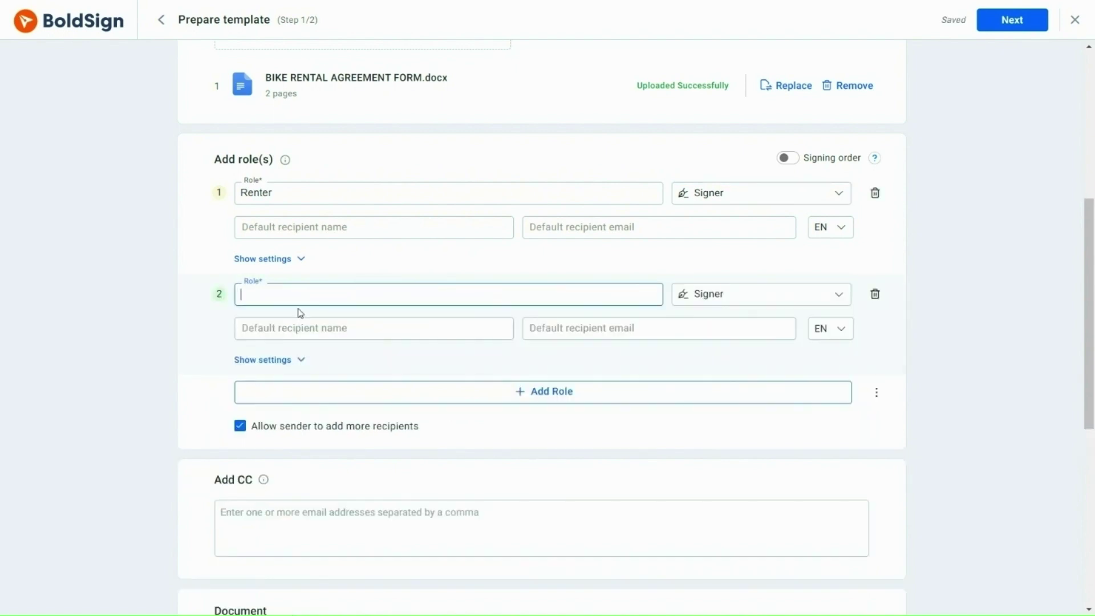
{"action": "type", "text": "Rental Company"}
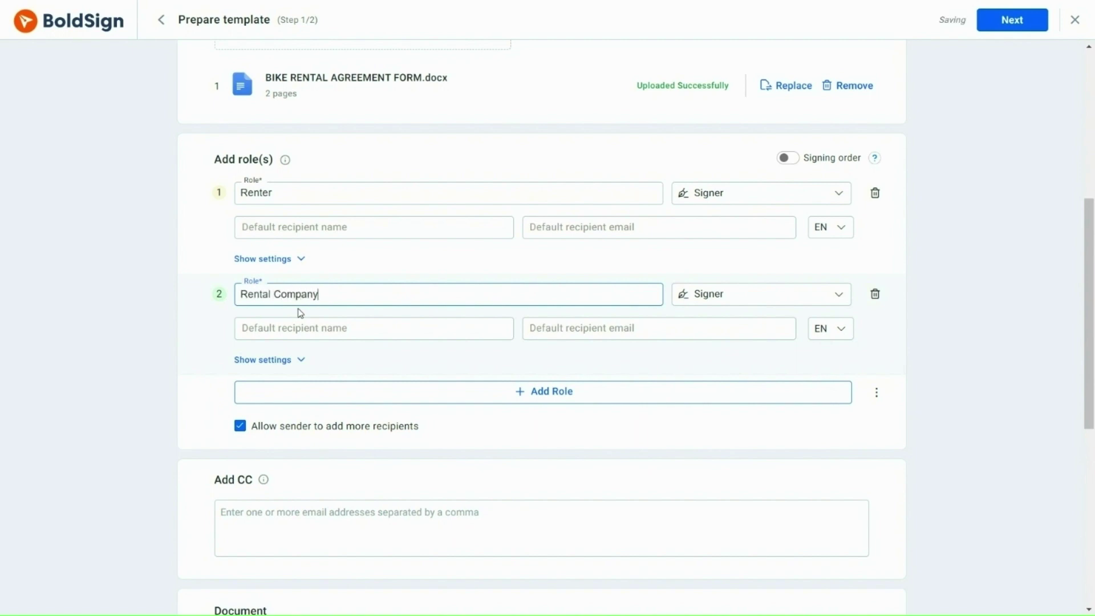
{"action": "left_click", "coordinate": [243, 331]}
{"action": "type", "text": "Hanky"}
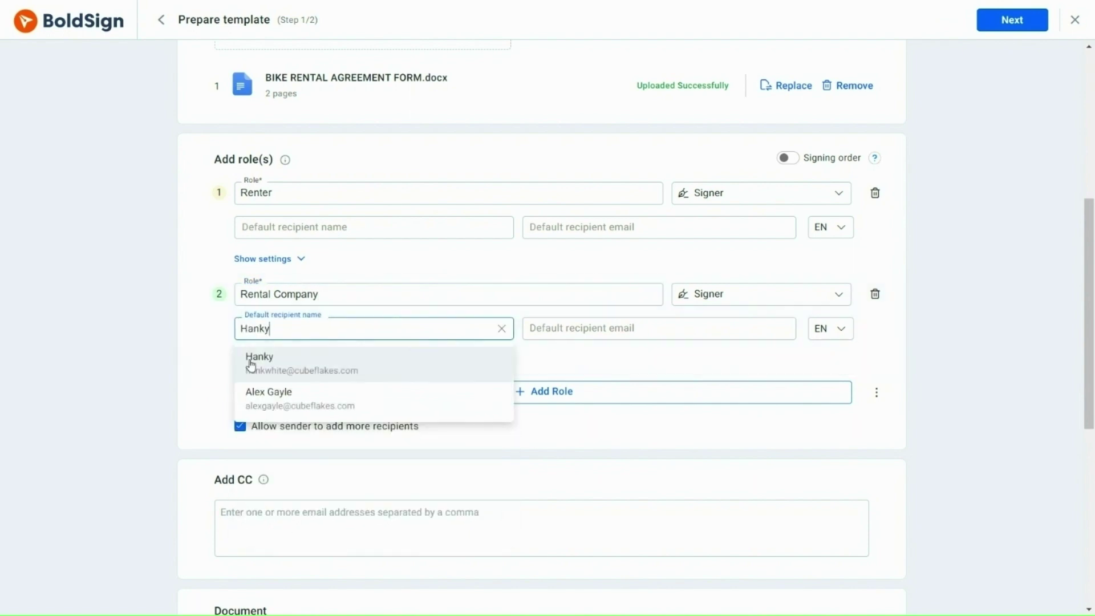
{"action": "left_click", "coordinate": [250, 365]}
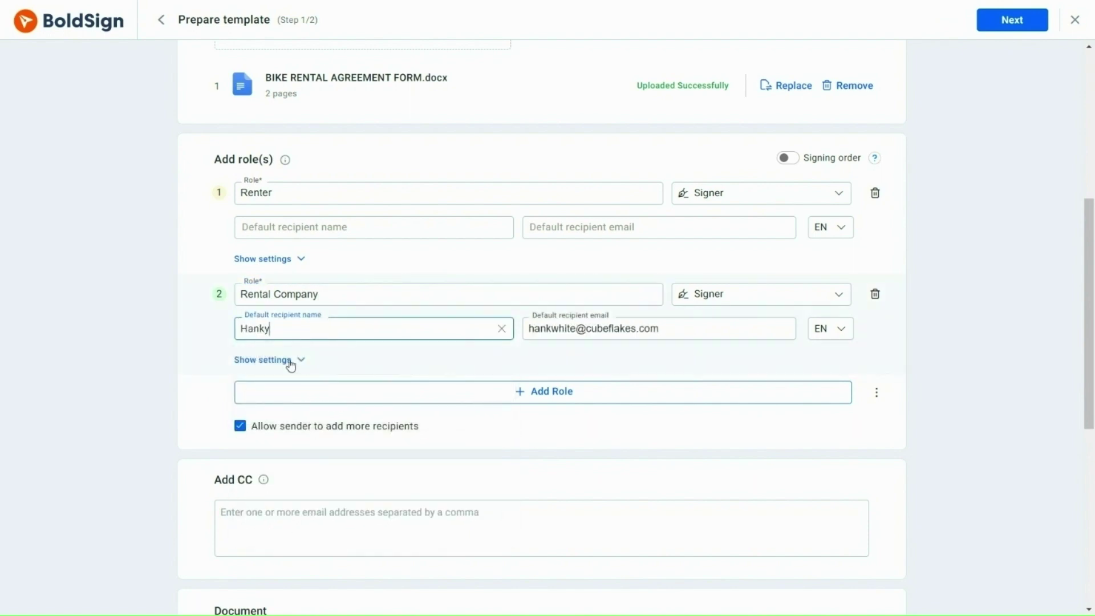
Keep Rental Company as a Signer and turn on signing order.
{"action": "left_click", "coordinate": [838, 294]}
{"action": "left_click", "coordinate": [782, 320]}
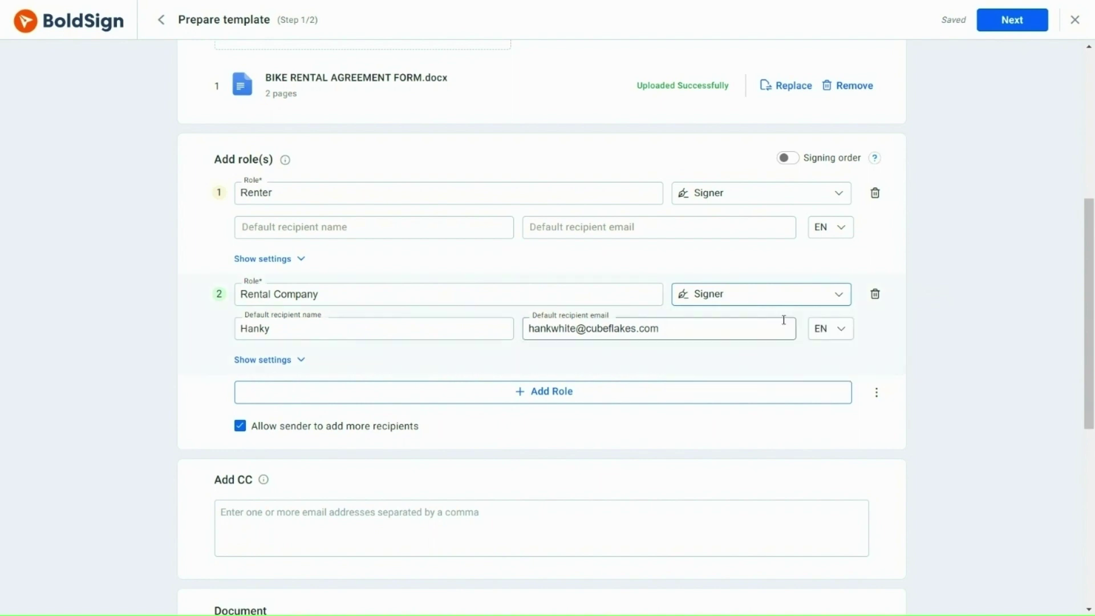
{"action": "left_click", "coordinate": [790, 163]}
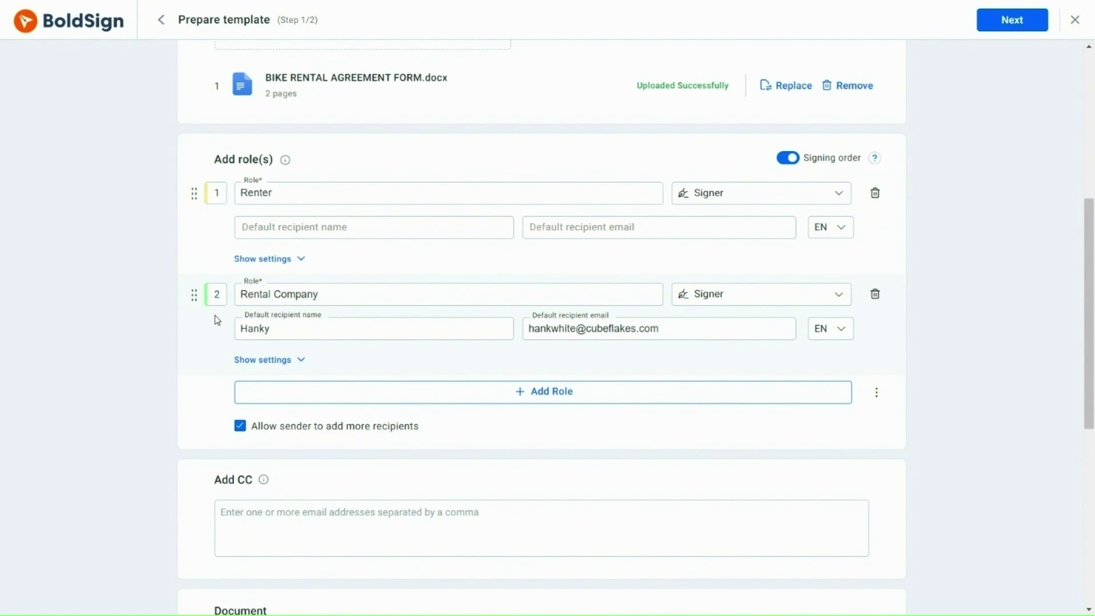
{"action": "left_click", "coordinate": [300, 260]}
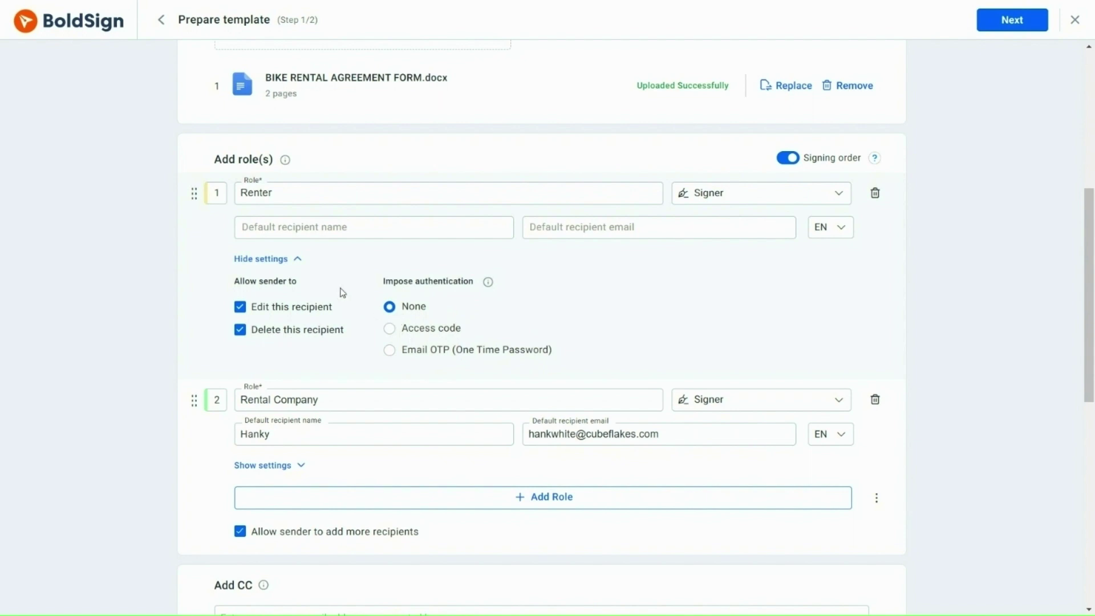
{"action": "left_click", "coordinate": [297, 260]}
{"action": "left_click", "coordinate": [301, 362]}
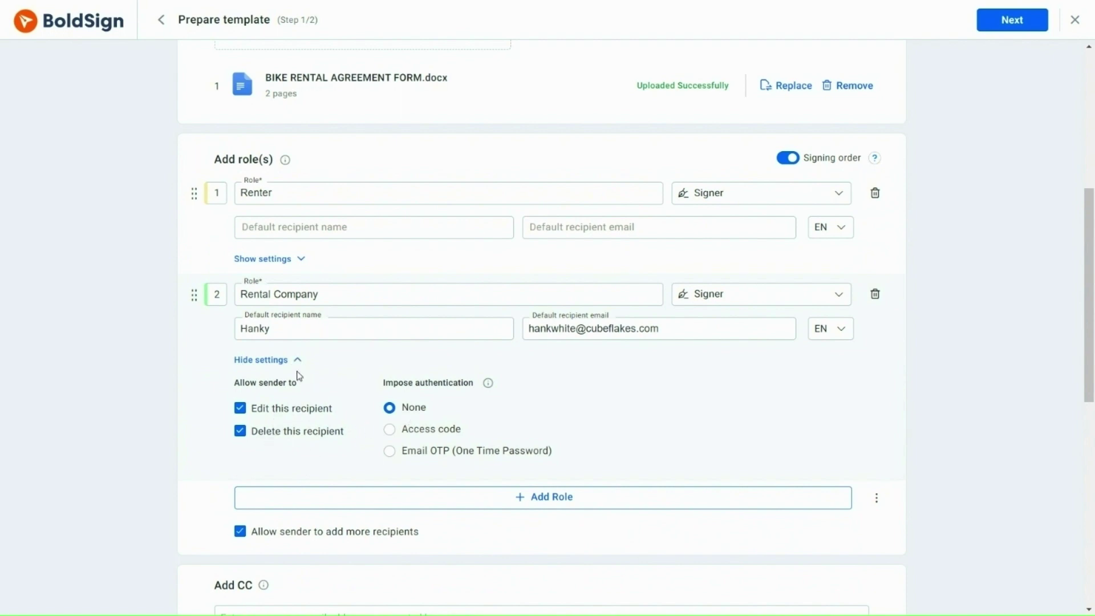
{"action": "left_click", "coordinate": [299, 363]}
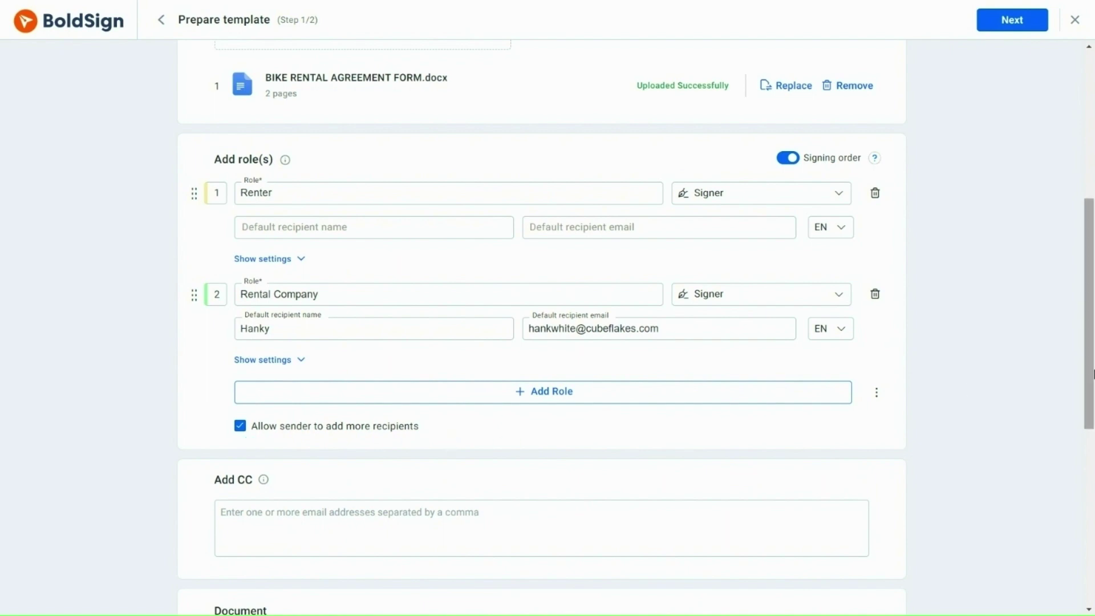
Enter the accounts e-mail address in Add CC and confirm it as a CC recipient.
{"action": "left_click_drag", "start_coordinate": [1089, 404], "coordinate": [1089, 550]}
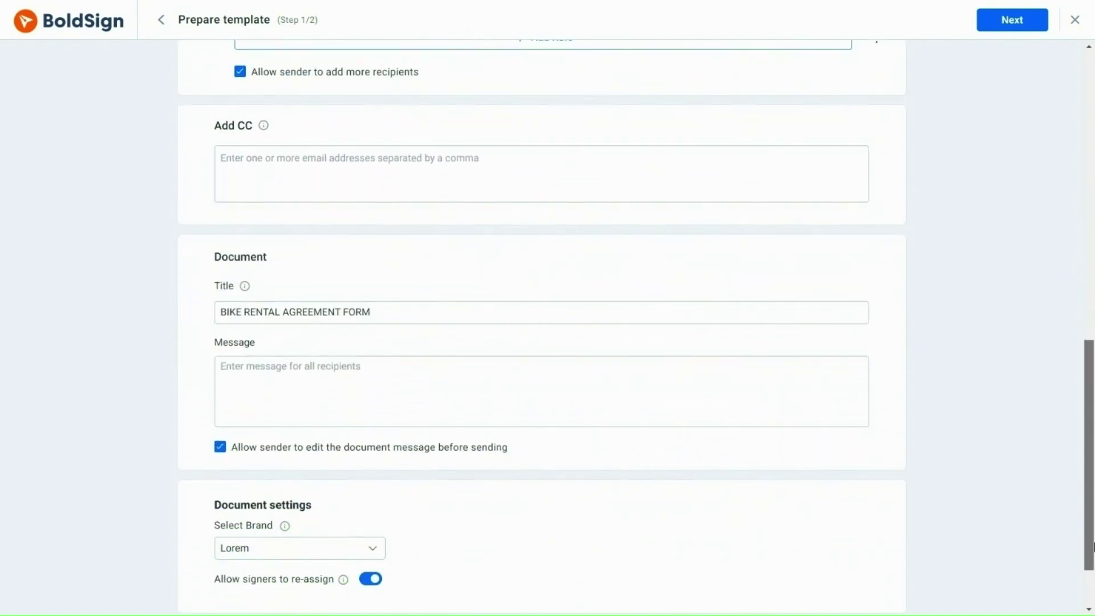
{"action": "left_click", "coordinate": [320, 163]}
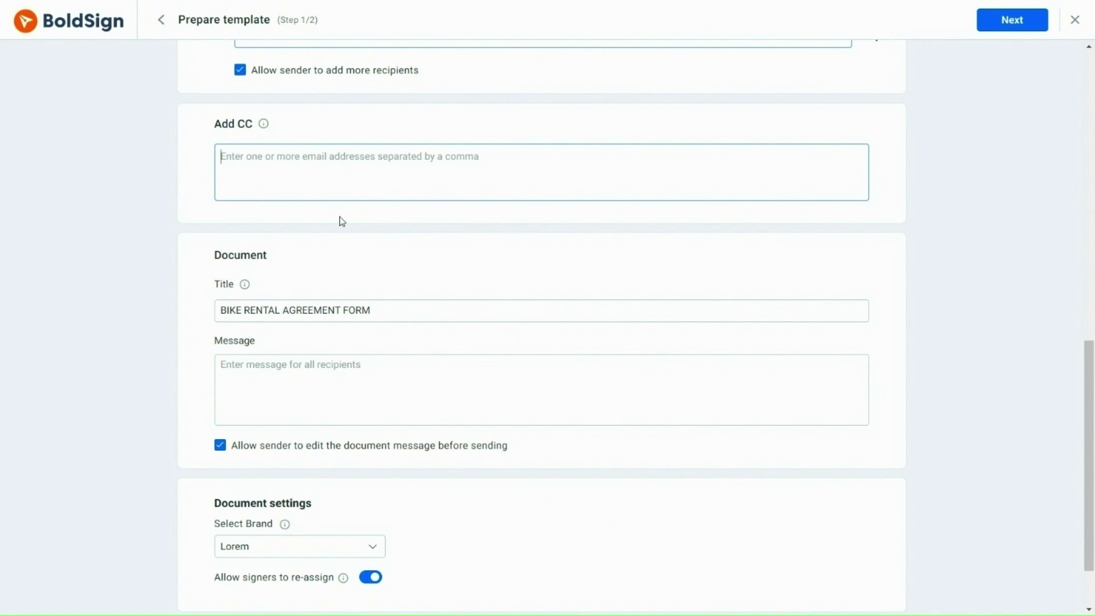
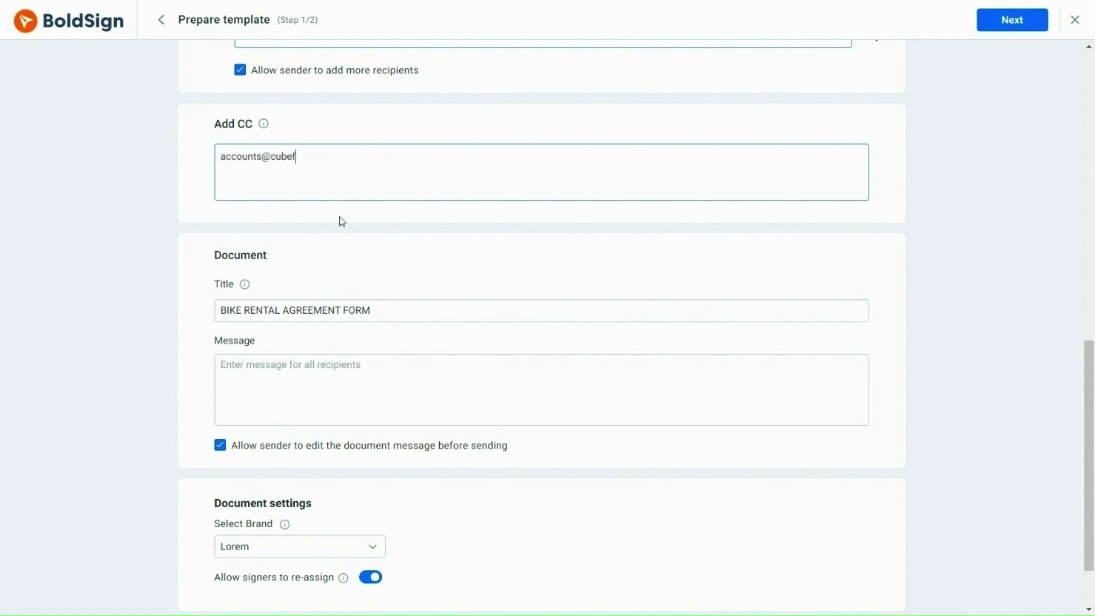
{"action": "left_click", "coordinate": [409, 218]}
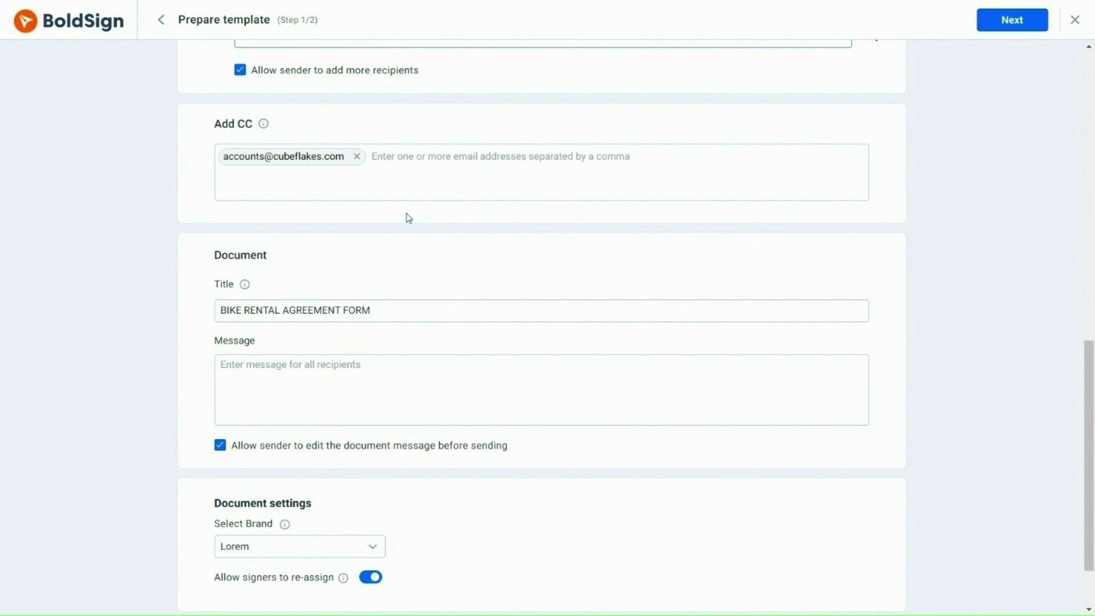
Type 'Please fill in all the fields.' as the message for all recipients.
{"action": "left_click_drag", "start_coordinate": [1088, 411], "coordinate": [1088, 444]}
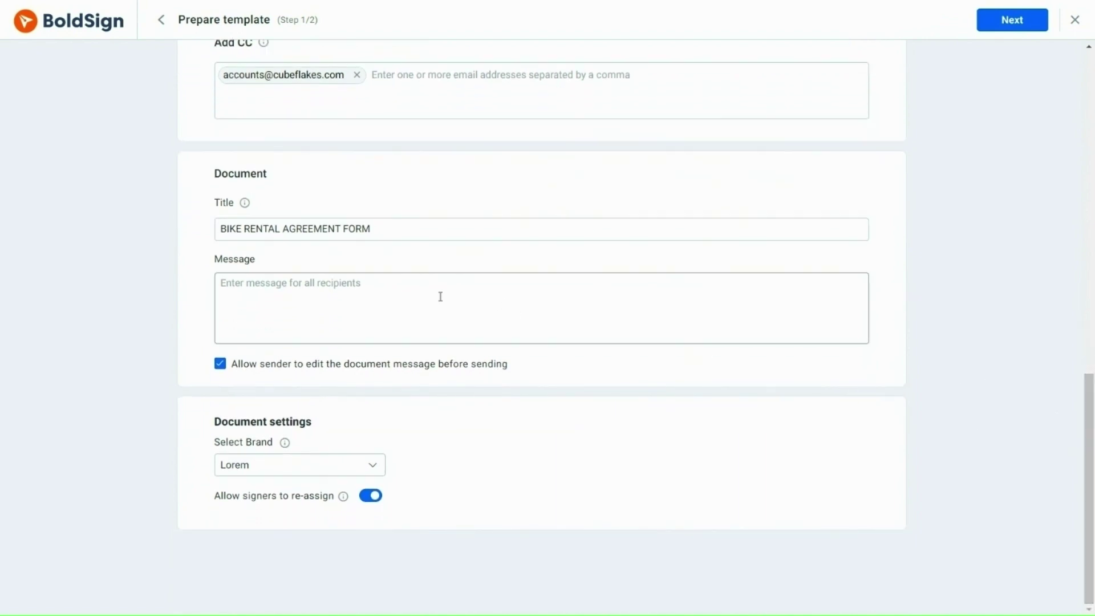
{"action": "left_click", "coordinate": [330, 284]}
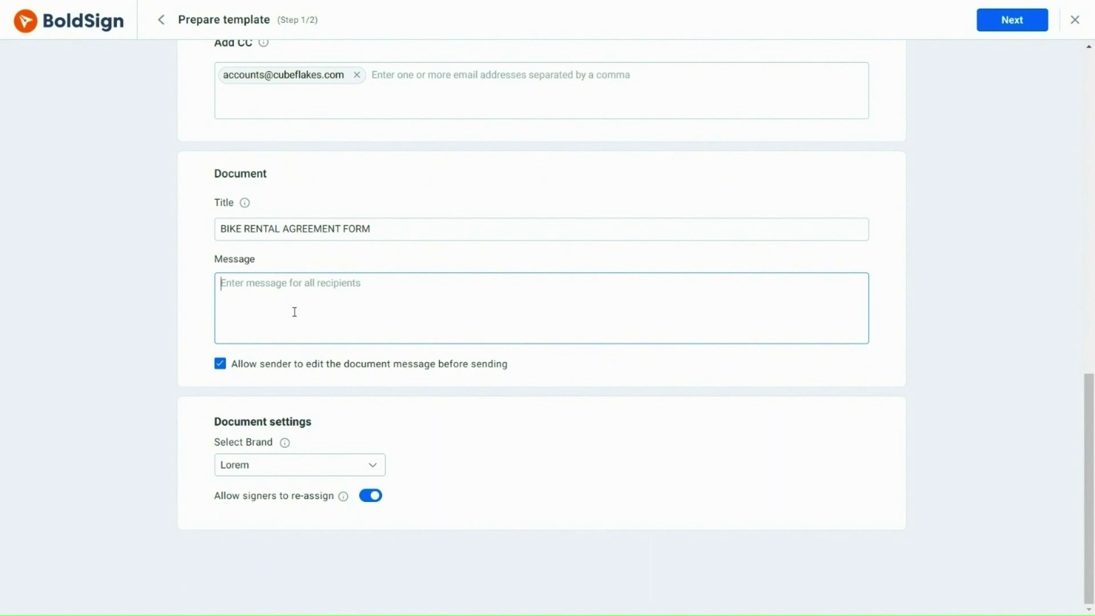
{"action": "type", "text": "Please fill "}
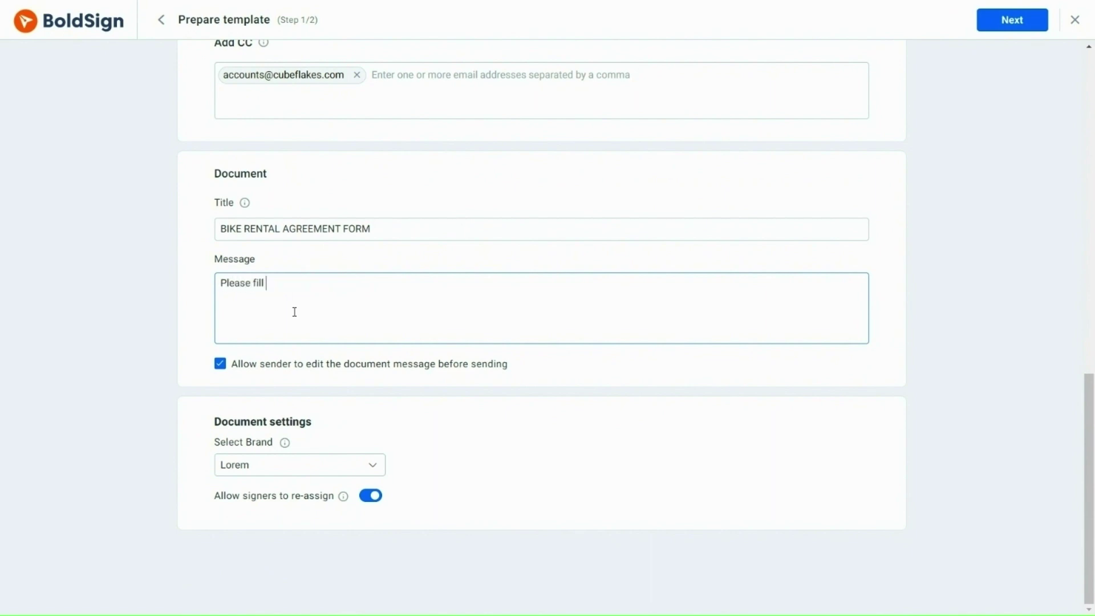
{"action": "type", "text": "in all the fields."}
Select Cubeflakes from the Select Brand dropdown.
{"action": "left_click", "coordinate": [374, 469]}
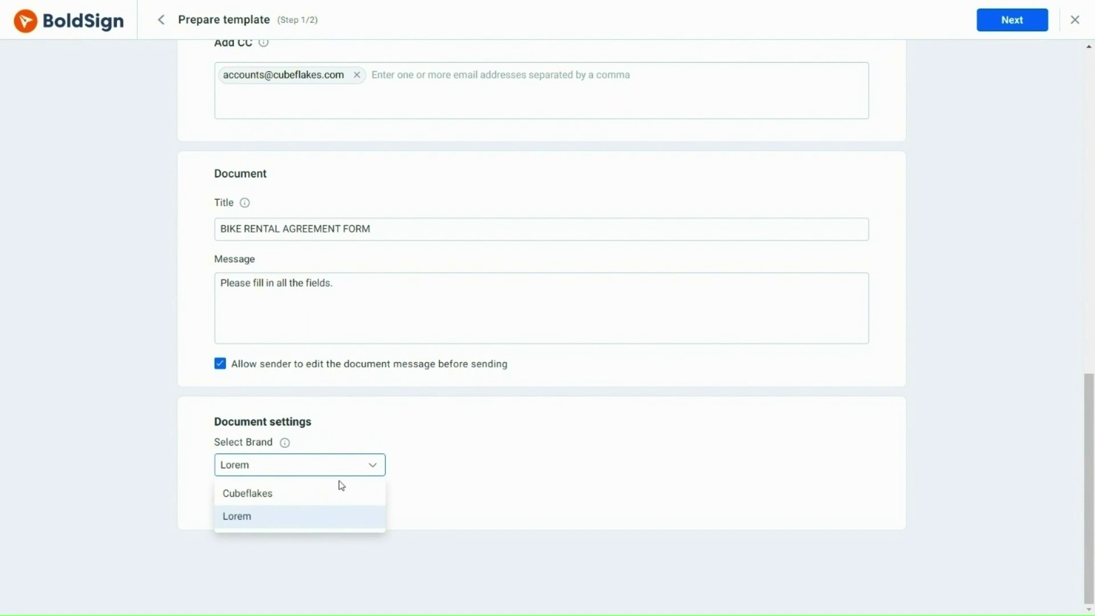
{"action": "left_click", "coordinate": [295, 493]}
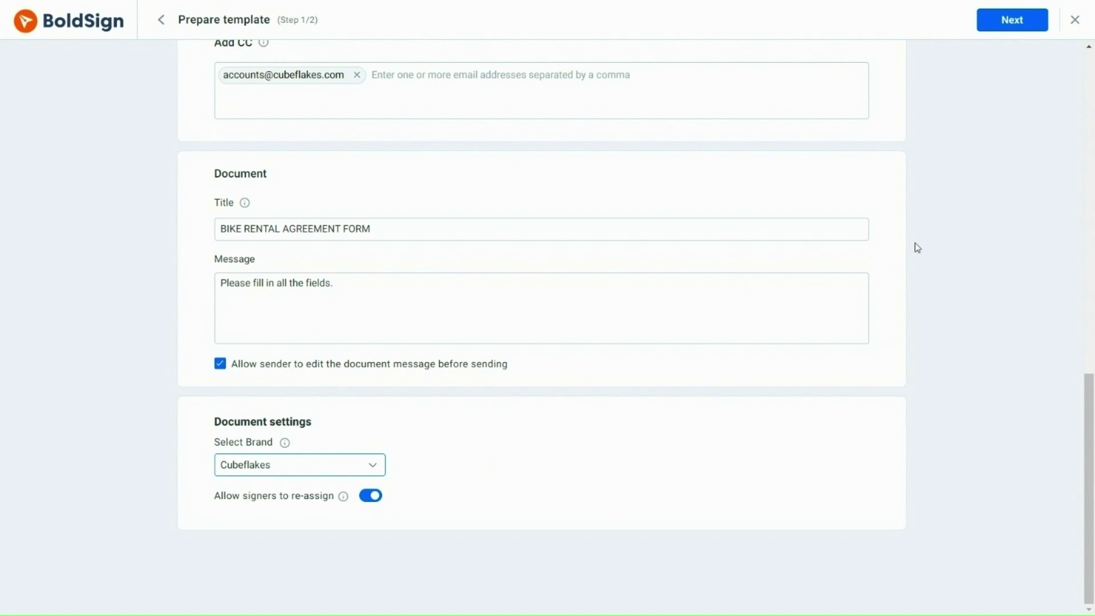
Continue to field placement with Renter as the assigned signer.
{"action": "left_click", "coordinate": [1008, 29]}
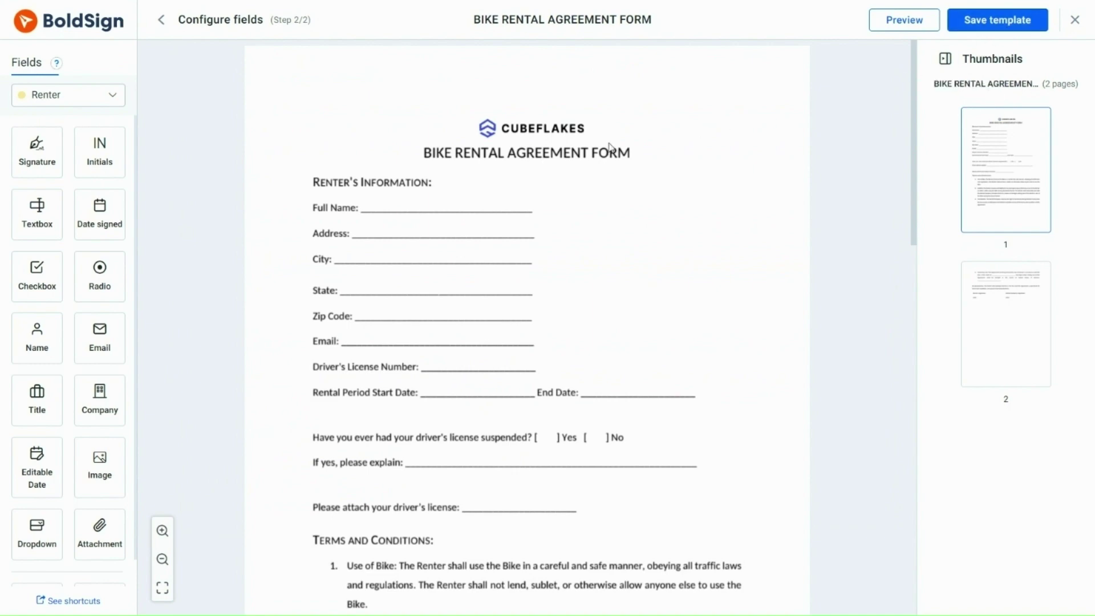
{"action": "left_click", "coordinate": [117, 104]}
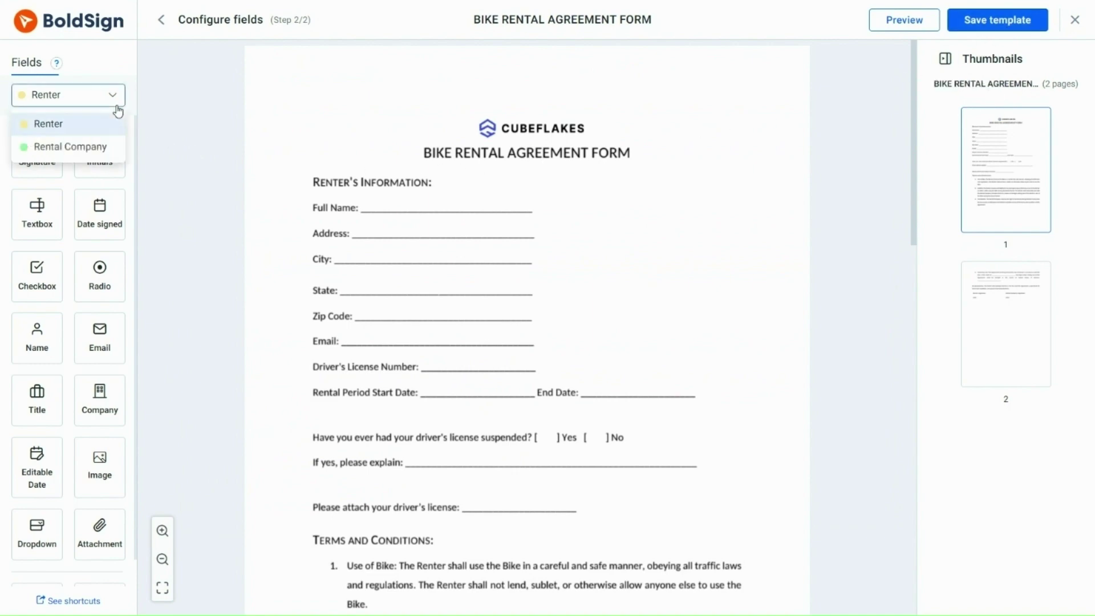
{"action": "left_click", "coordinate": [90, 130]}
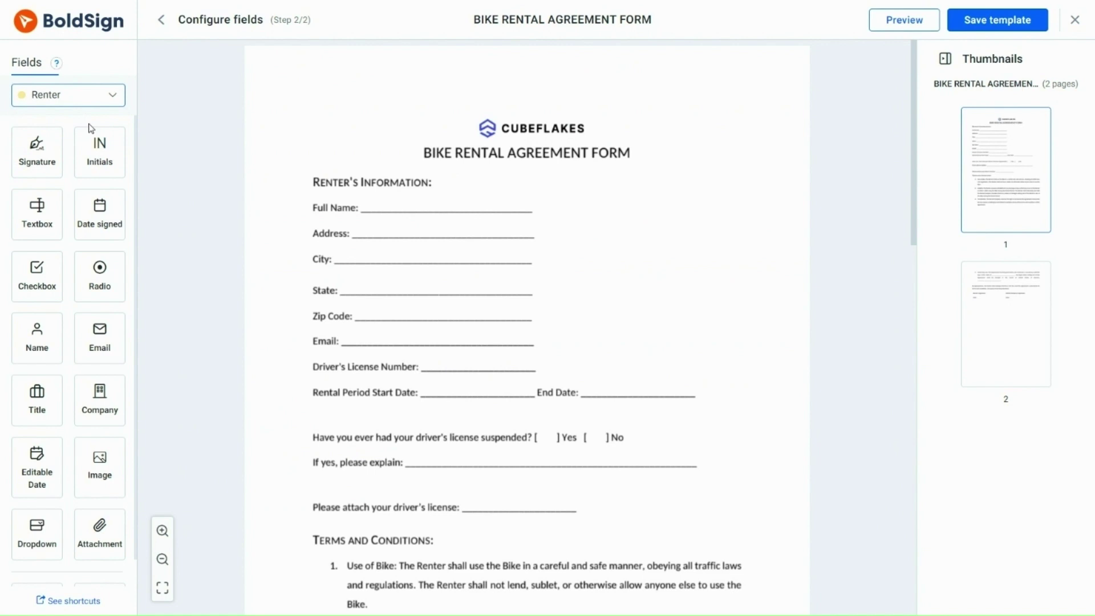
Place a Name field on Full Name and Text fields on Address and City.
{"action": "left_click_drag", "start_coordinate": [36, 345], "coordinate": [388, 205]}
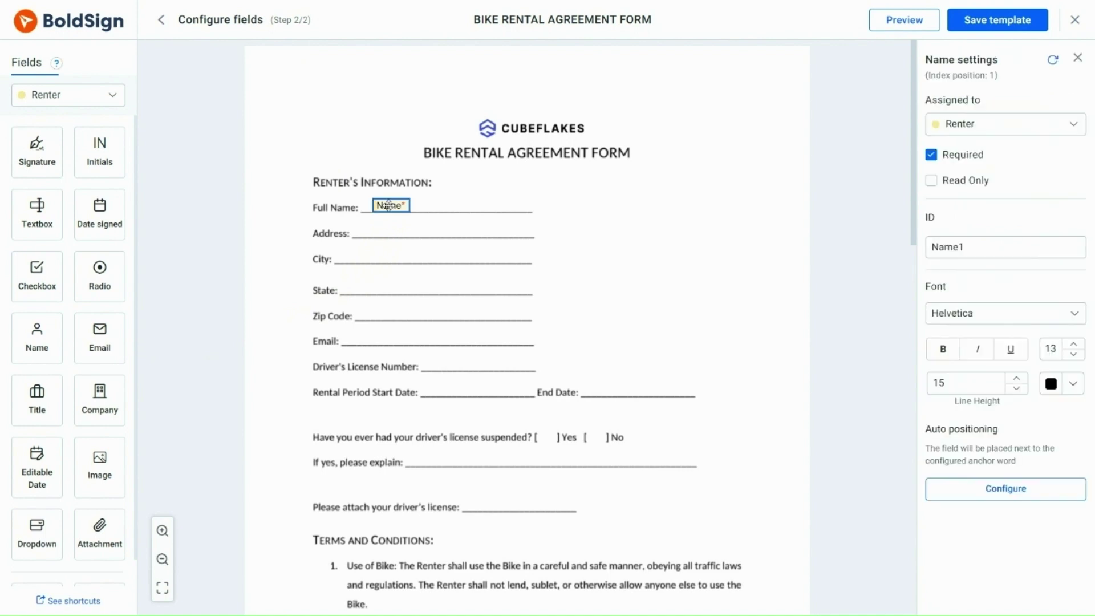
{"action": "left_click", "coordinate": [593, 229]}
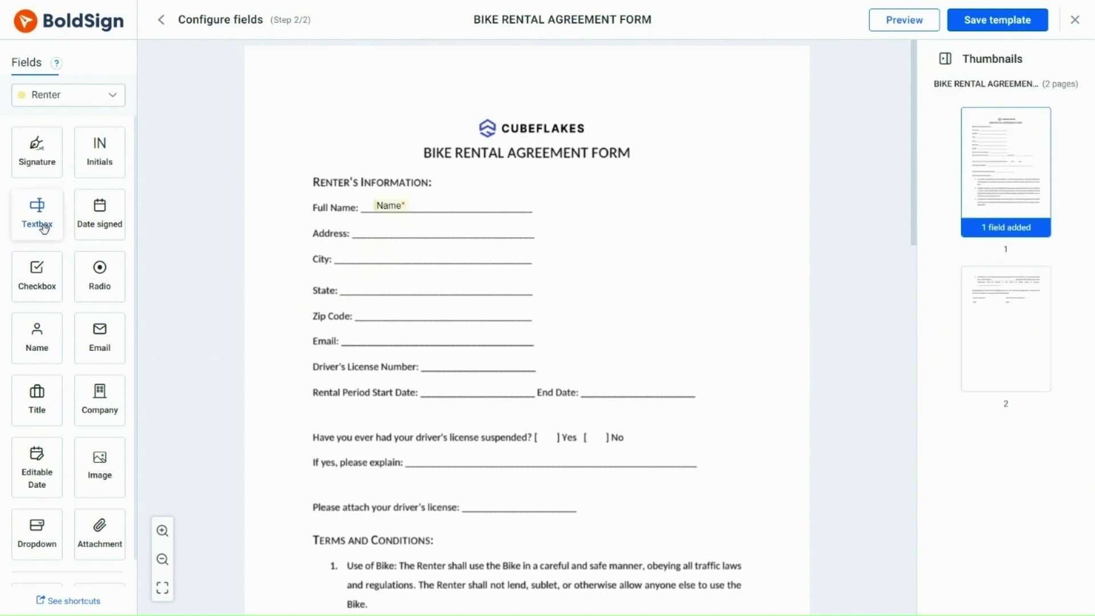
{"action": "left_click_drag", "start_coordinate": [42, 227], "coordinate": [387, 230]}
{"action": "left_click", "coordinate": [574, 235]}
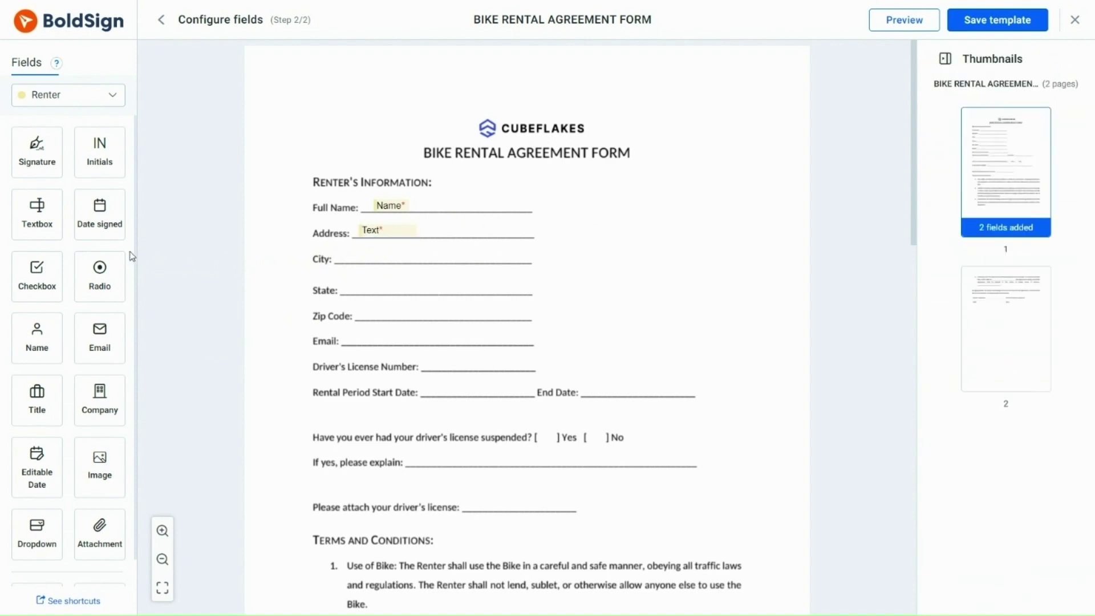
{"action": "left_click_drag", "start_coordinate": [83, 240], "coordinate": [370, 256]}
Place a Renter dropdown field on the State line.
{"action": "left_click", "coordinate": [550, 286]}
{"action": "scroll", "coordinate": [136, 343], "scroll_direction": "down", "scroll_amount": 2}
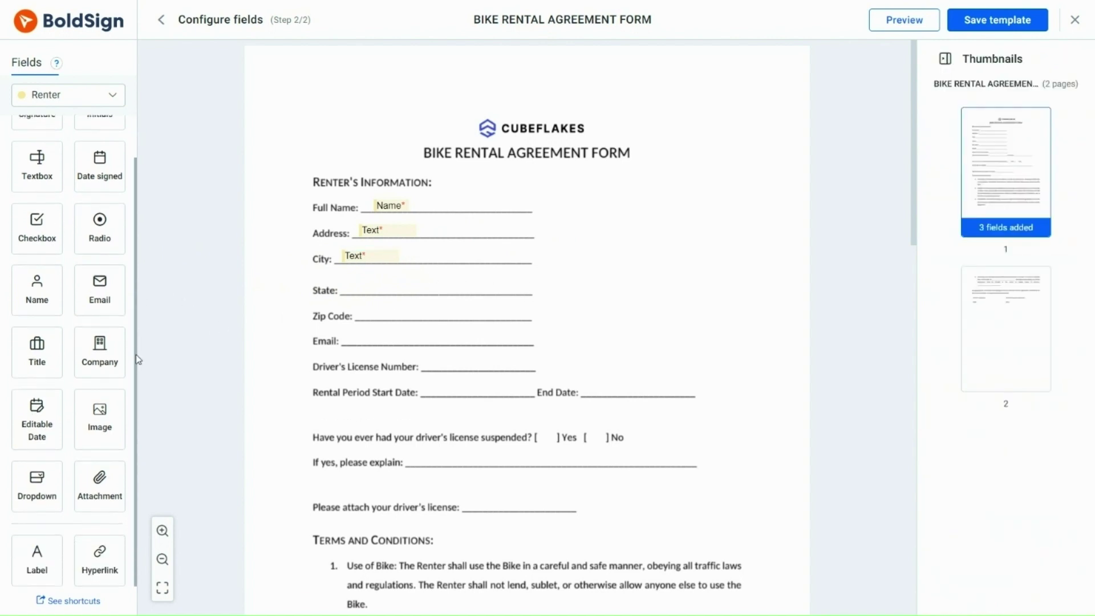
{"action": "left_click_drag", "start_coordinate": [34, 479], "coordinate": [386, 284]}
Add dropdown options Georgia, Ohio, New York, Florida and Nebraska.
{"action": "left_click", "coordinate": [938, 295]}
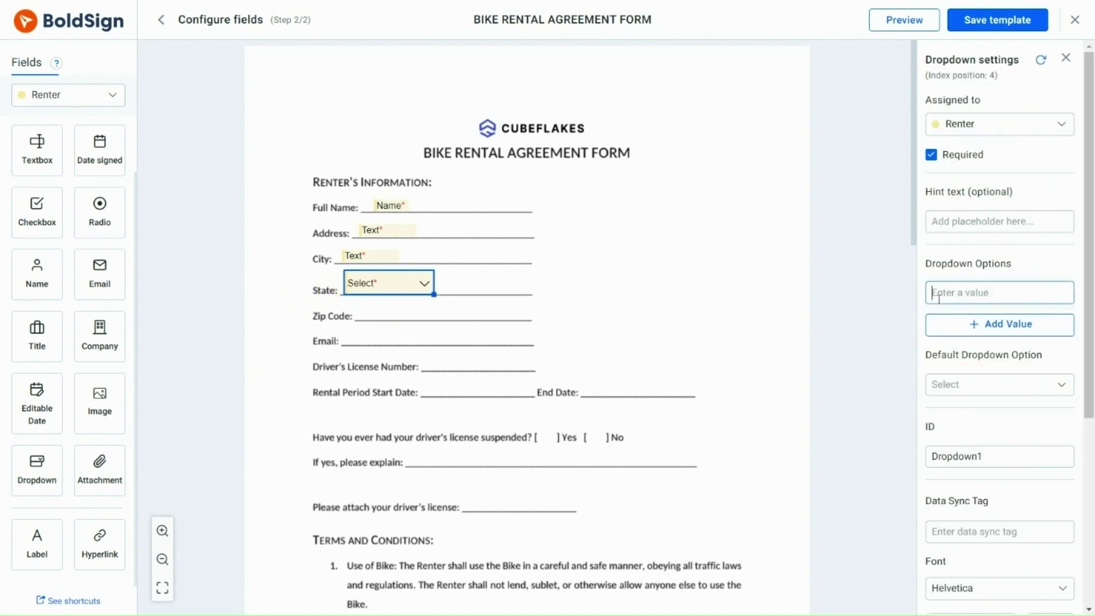
{"action": "type", "text": "Georgia"}
{"action": "left_click", "coordinate": [945, 322]}
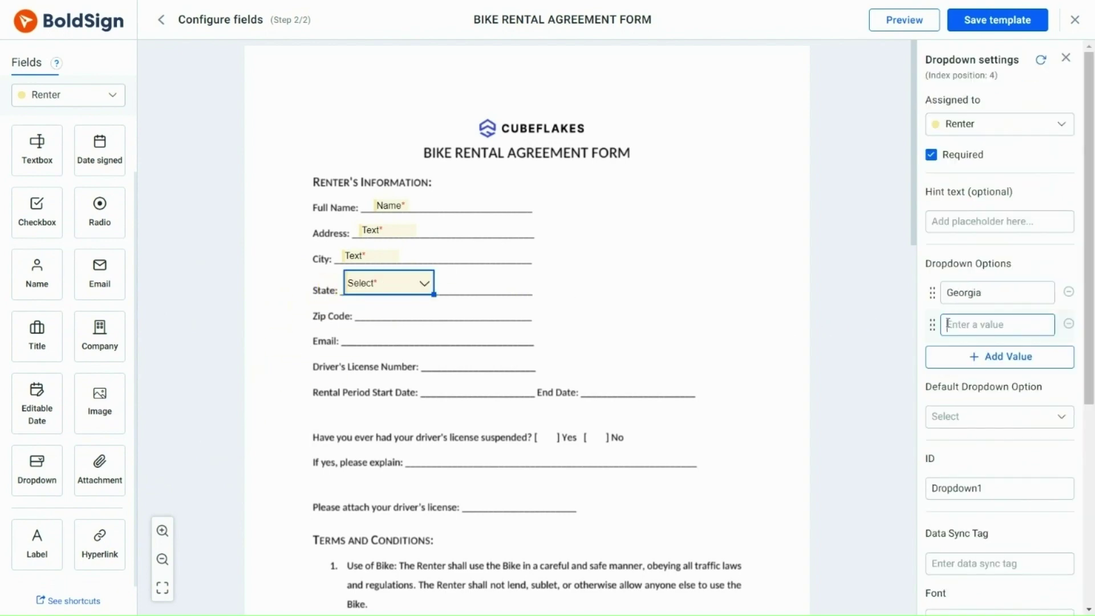
{"action": "type", "text": "Ohio"}
{"action": "left_click", "coordinate": [951, 351]}
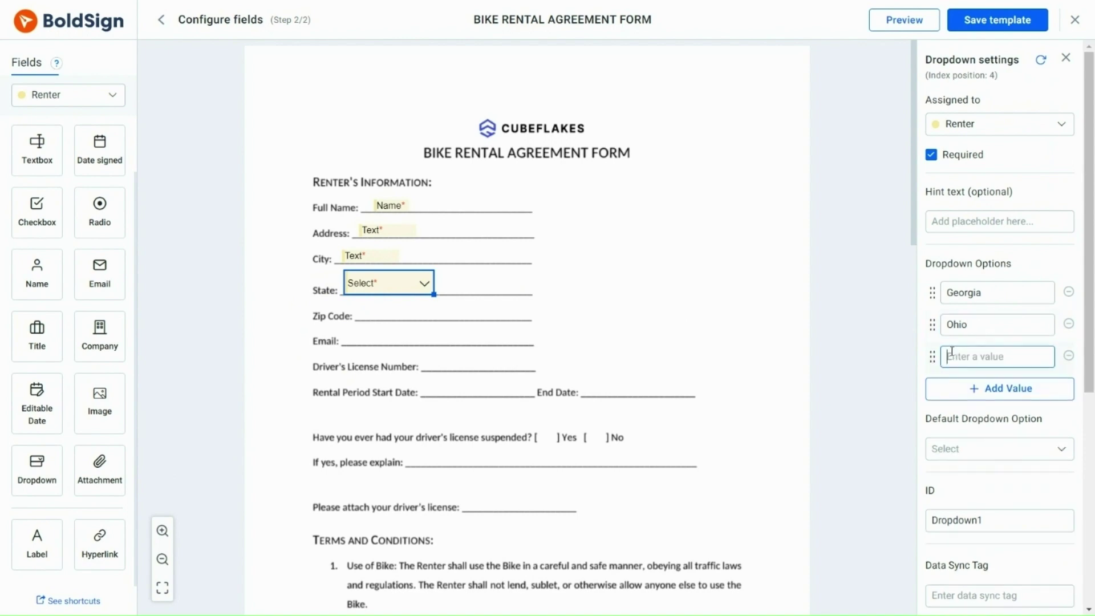
{"action": "type", "text": "New York"}
{"action": "left_click", "coordinate": [958, 383]}
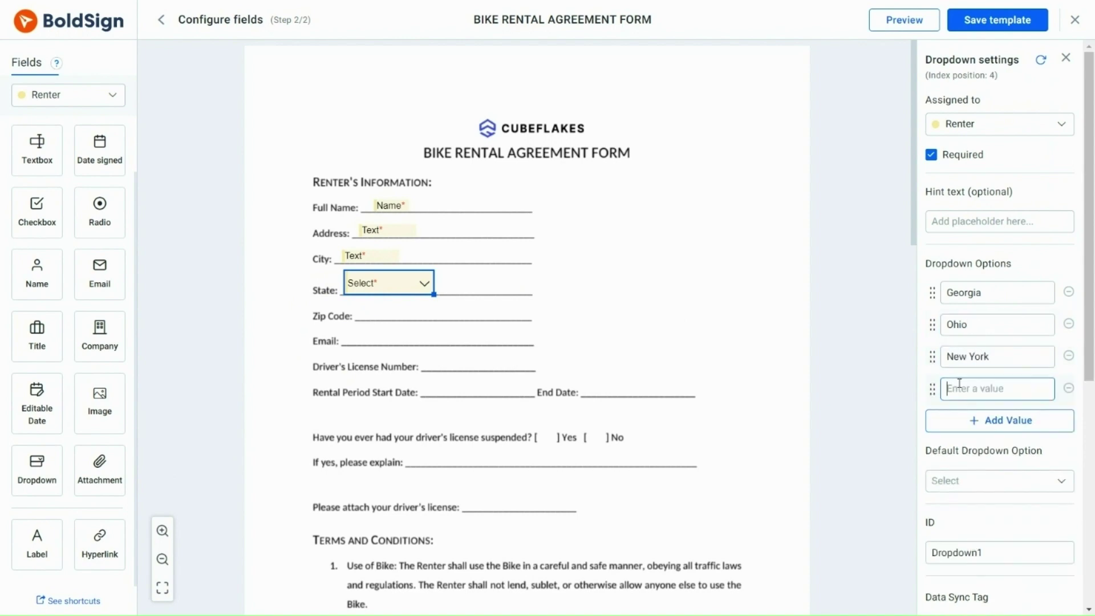
{"action": "type", "text": "Florids"}
{"action": "left_click", "coordinate": [964, 418]}
{"action": "type", "text": "Nebraska"}
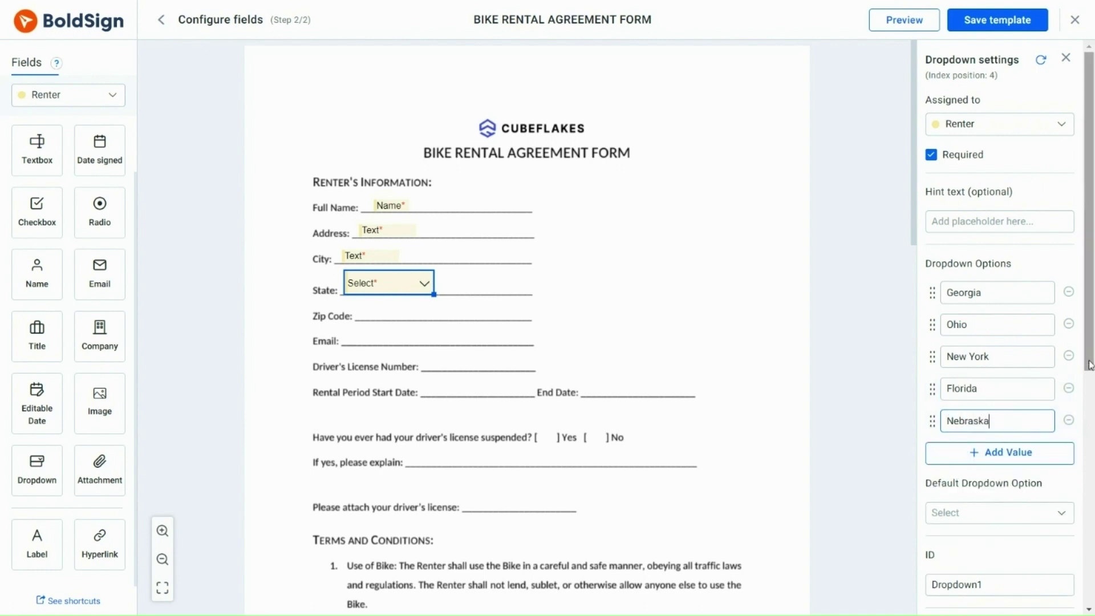
Set the dropdown's data sync tag to 'state'.
{"action": "left_click_drag", "start_coordinate": [1090, 365], "coordinate": [1091, 545]}
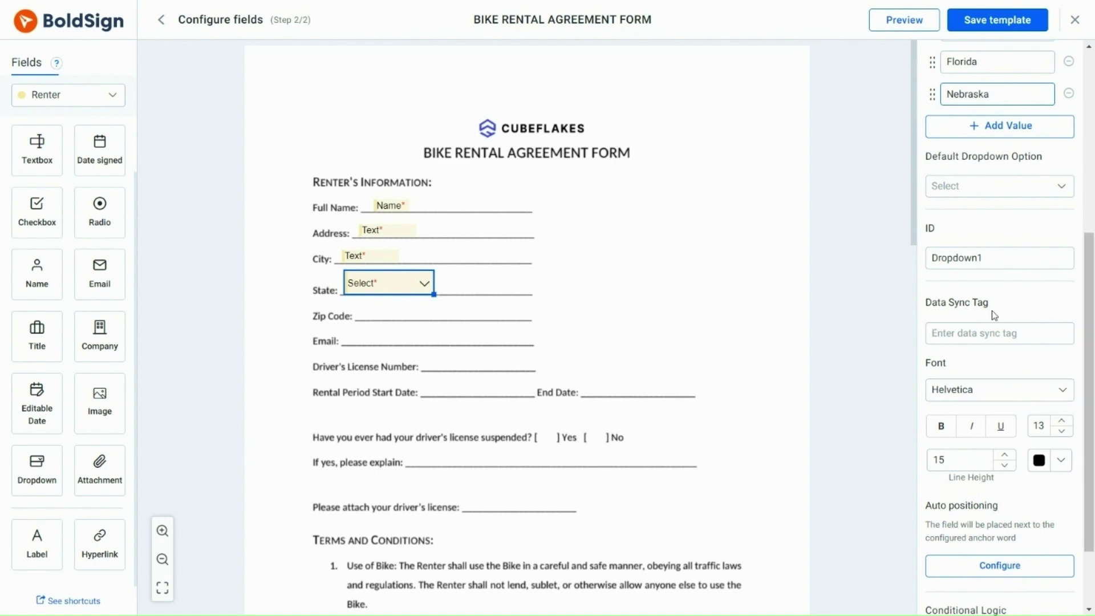
{"action": "left_click", "coordinate": [970, 332]}
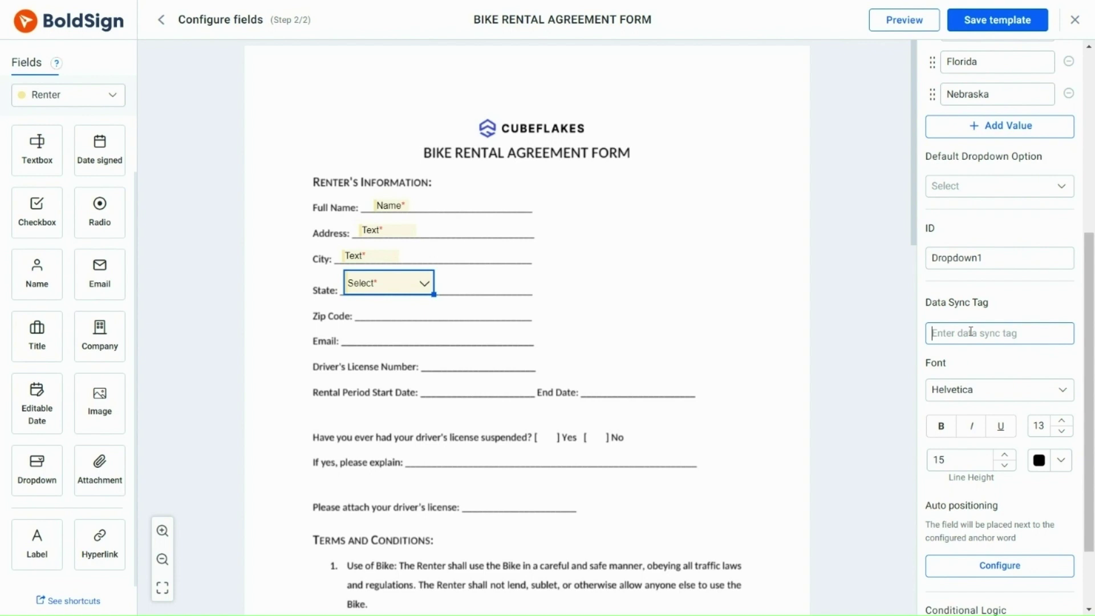
{"action": "type", "text": "stat"}
Add dropdowns in the 'laws of the state of' blank and after 'America,' with sync tag 'state'.
{"action": "type", "text": "e"}
{"action": "scroll", "coordinate": [899, 292], "scroll_direction": "down", "scroll_amount": 6}
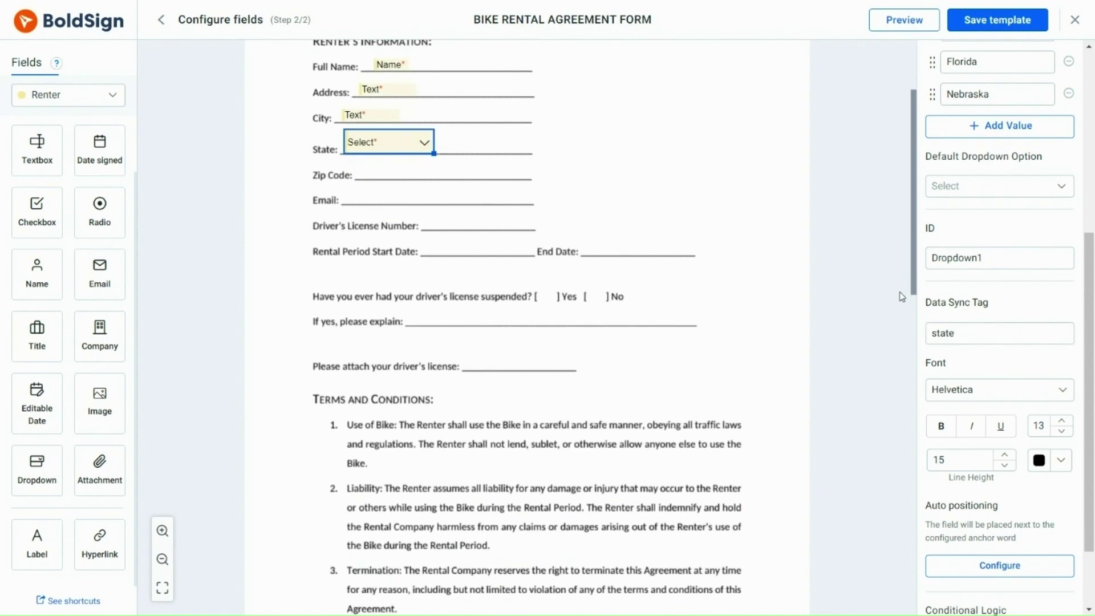
{"action": "scroll", "coordinate": [891, 383], "scroll_direction": "down", "scroll_amount": 4}
{"action": "left_click", "coordinate": [881, 459]}
{"action": "left_click_drag", "start_coordinate": [37, 471], "coordinate": [483, 316]}
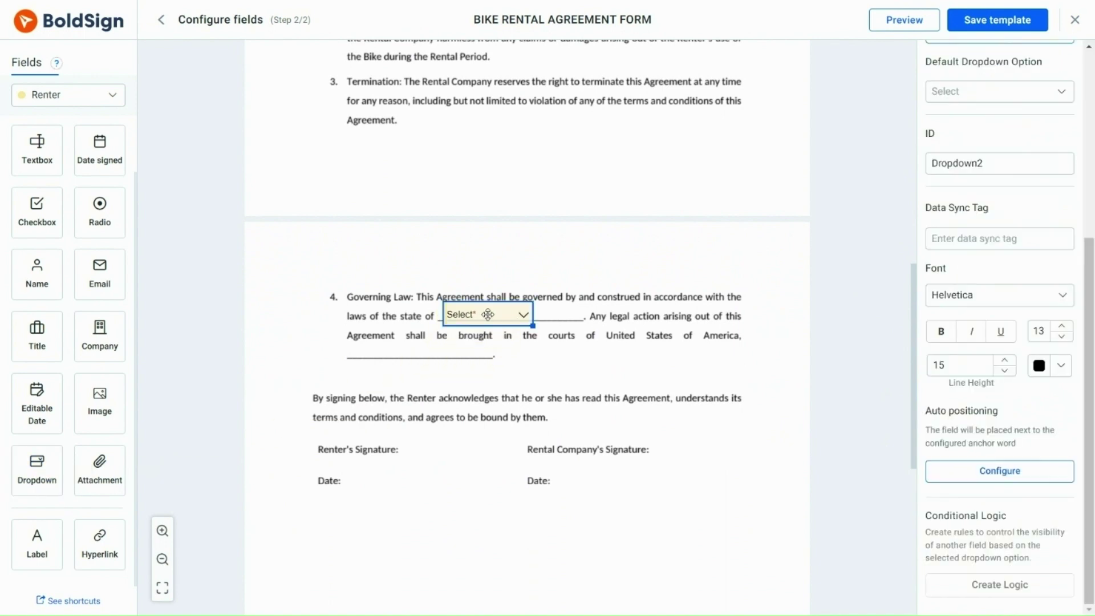
{"action": "left_click", "coordinate": [938, 239]}
{"action": "type", "text": "stat"}
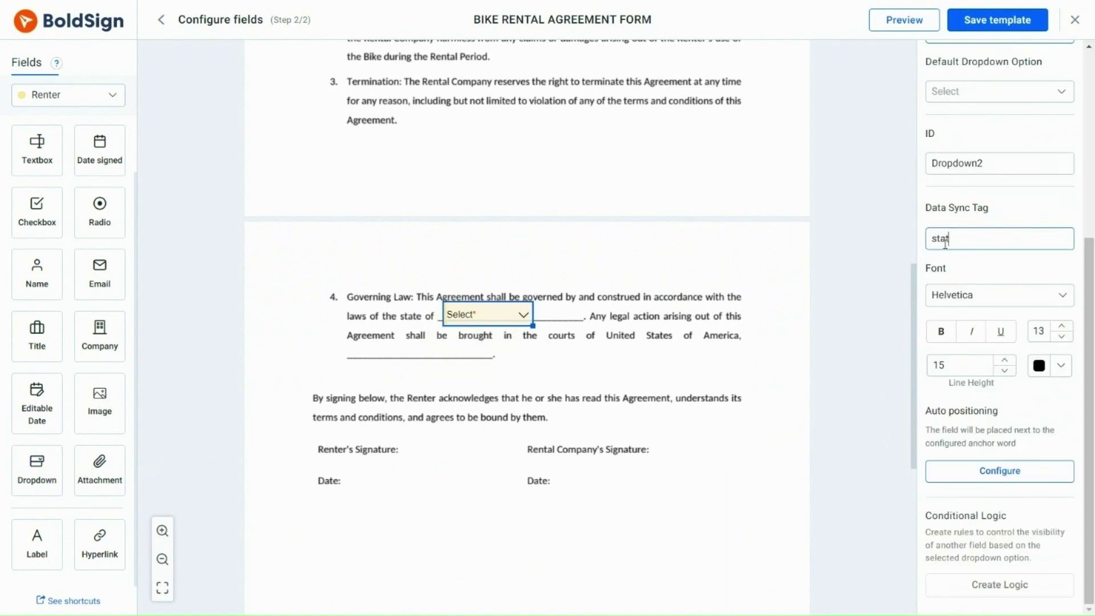
{"action": "type", "text": "e"}
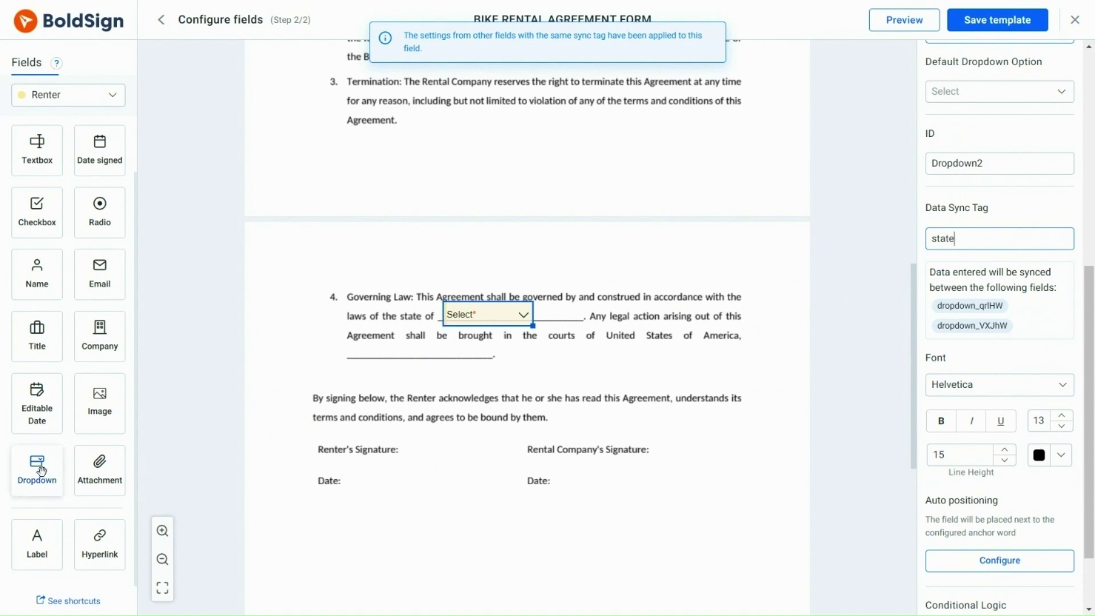
{"action": "left_click_drag", "start_coordinate": [40, 471], "coordinate": [397, 353]}
{"action": "type", "text": "state"}
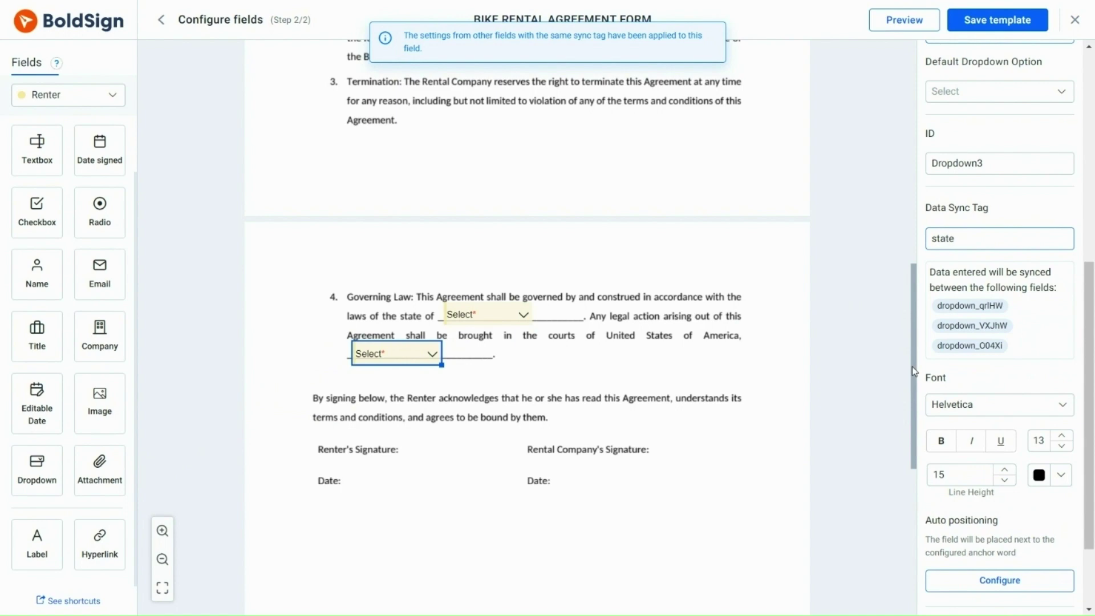
{"action": "left_click_drag", "start_coordinate": [914, 372], "coordinate": [922, 189]}
{"action": "left_click", "coordinate": [447, 188]}
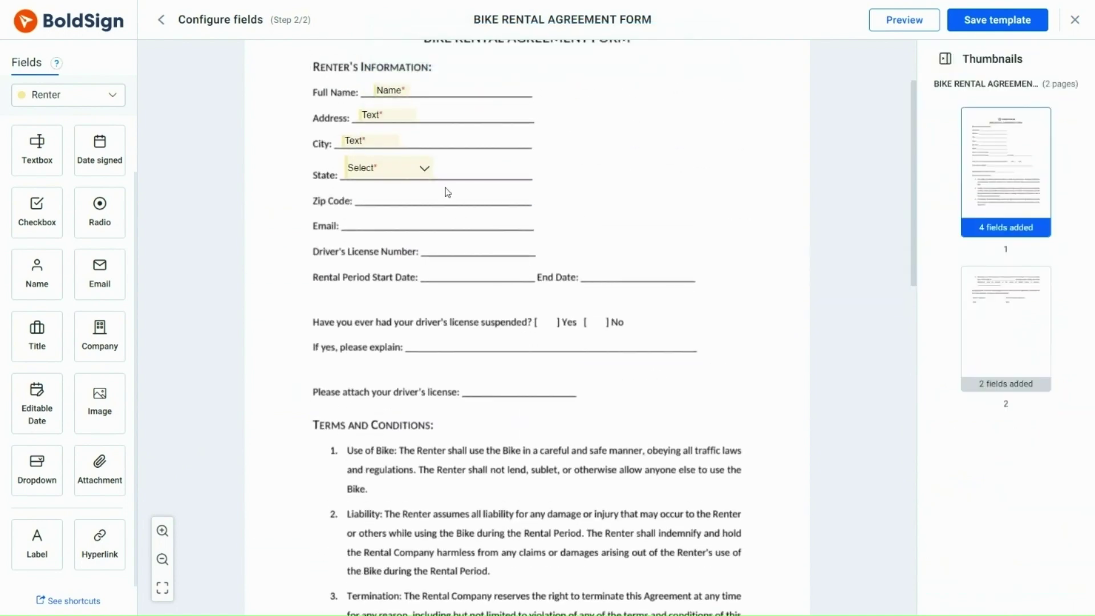
Test New York as the State default to check syncing, then reset the default to no selection.
{"action": "left_click", "coordinate": [425, 168]}
{"action": "left_click", "coordinate": [424, 167]}
{"action": "left_click", "coordinate": [403, 242]}
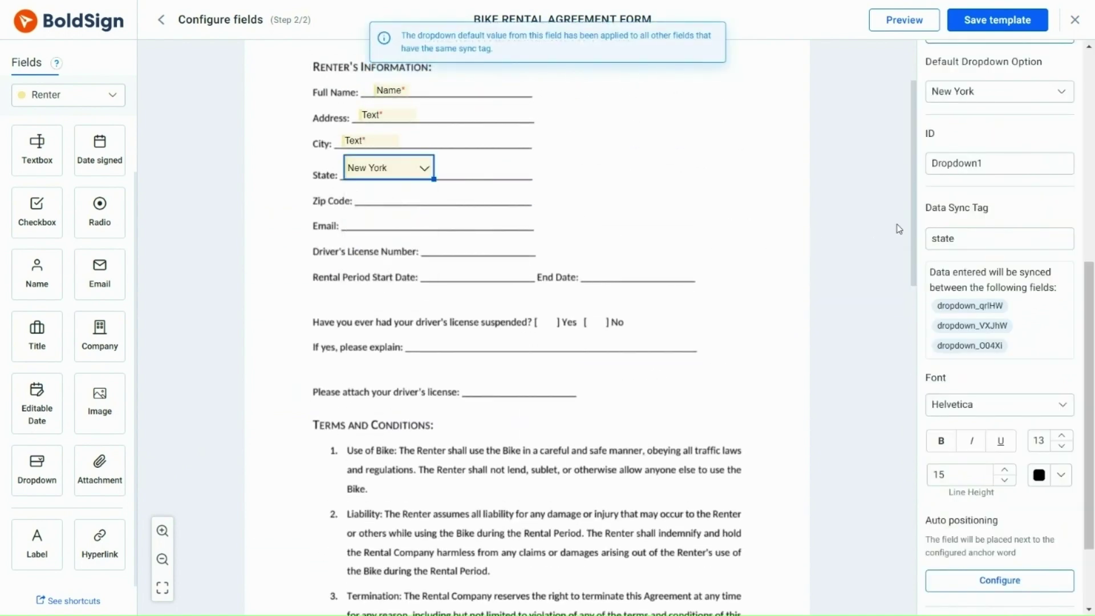
{"action": "left_click_drag", "start_coordinate": [914, 225], "coordinate": [914, 373]}
{"action": "left_click", "coordinate": [806, 369]}
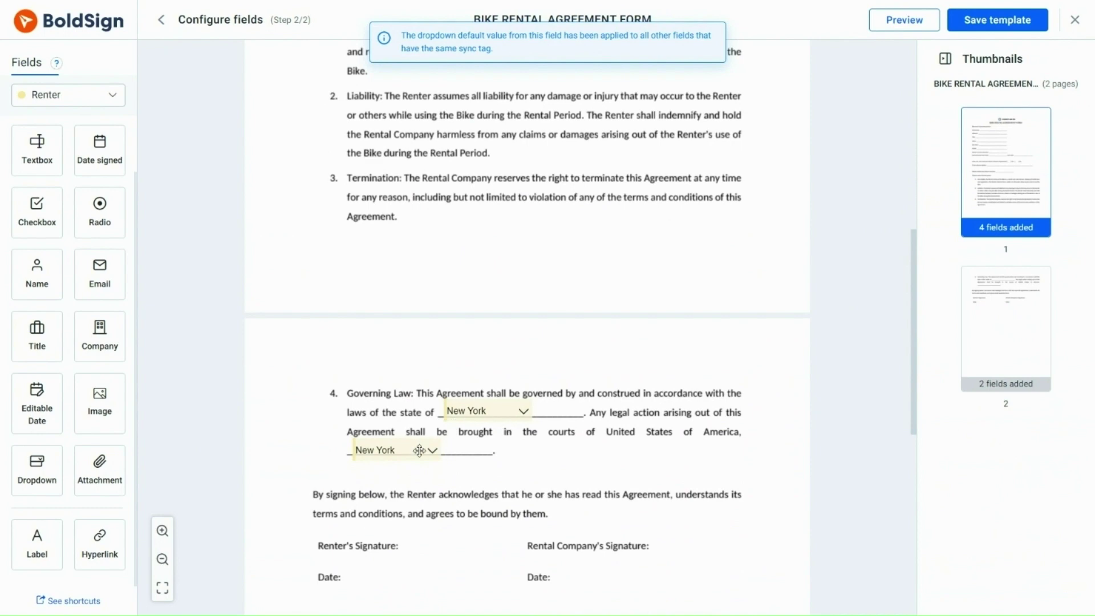
{"action": "left_click_drag", "start_coordinate": [913, 398], "coordinate": [902, 247]}
{"action": "left_click", "coordinate": [385, 163]}
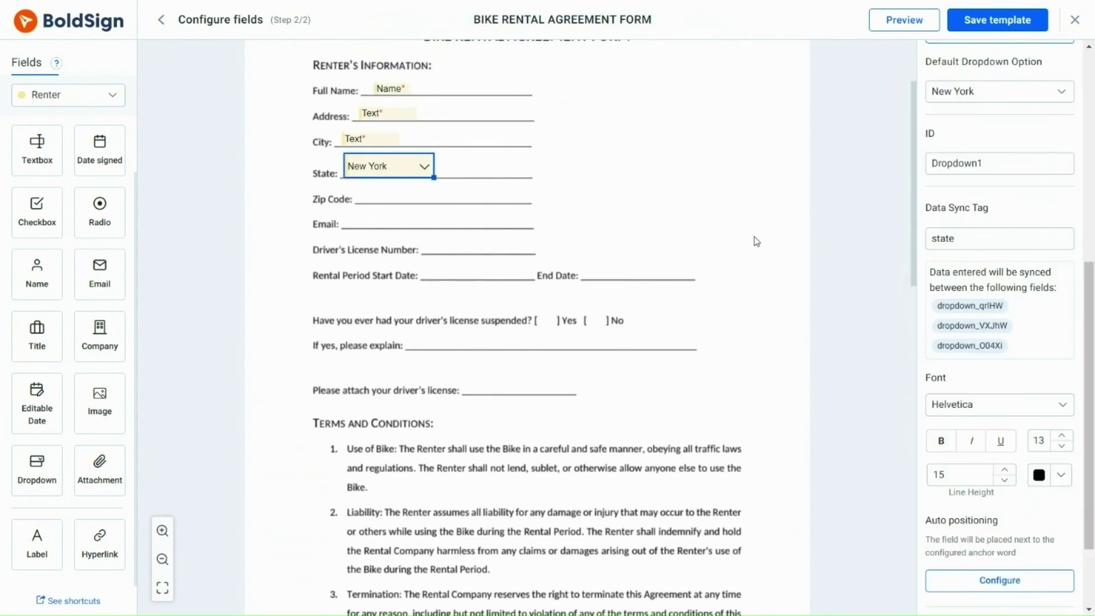
{"action": "left_click", "coordinate": [1044, 92]}
{"action": "left_click", "coordinate": [745, 208]}
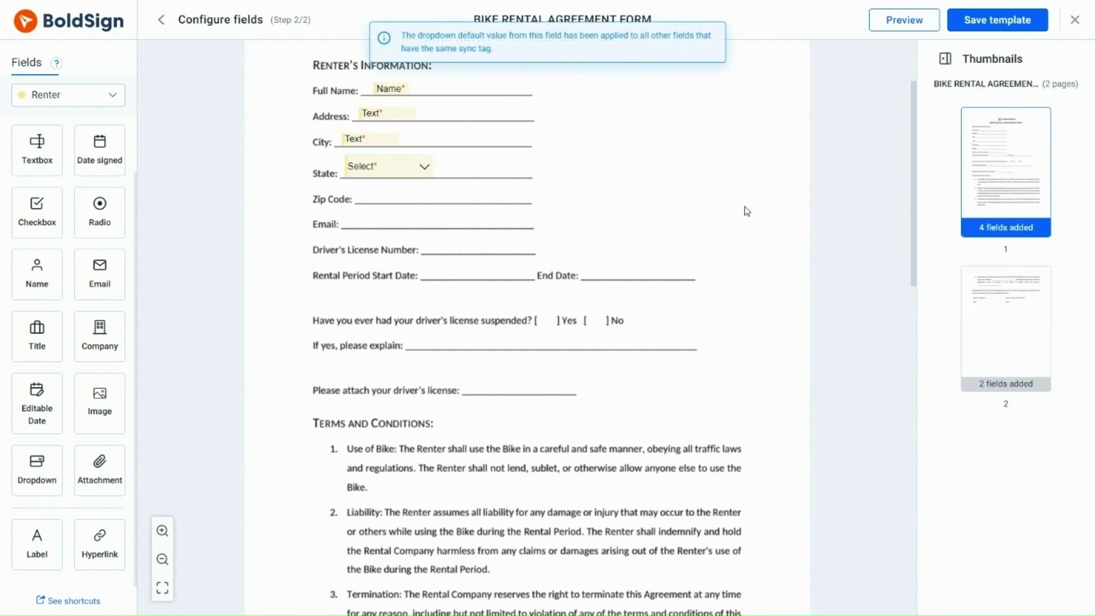
Add a Zip Code text field with fixed width, numbers-only validation and a 5-character limit.
{"action": "left_click_drag", "start_coordinate": [36, 147], "coordinate": [385, 194]}
{"action": "left_click", "coordinate": [386, 195]}
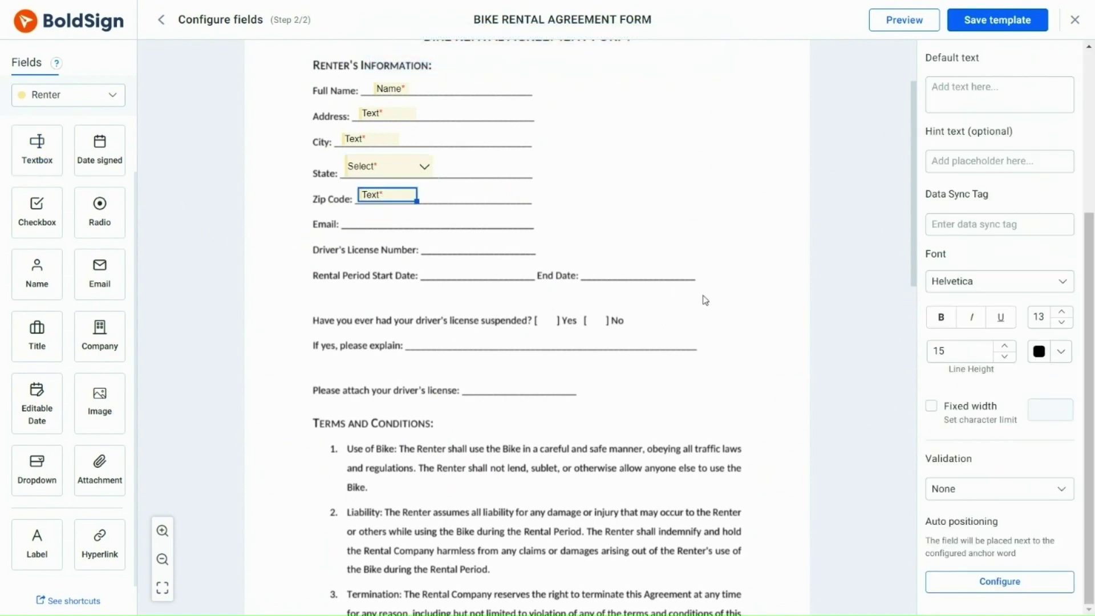
{"action": "left_click", "coordinate": [940, 420]}
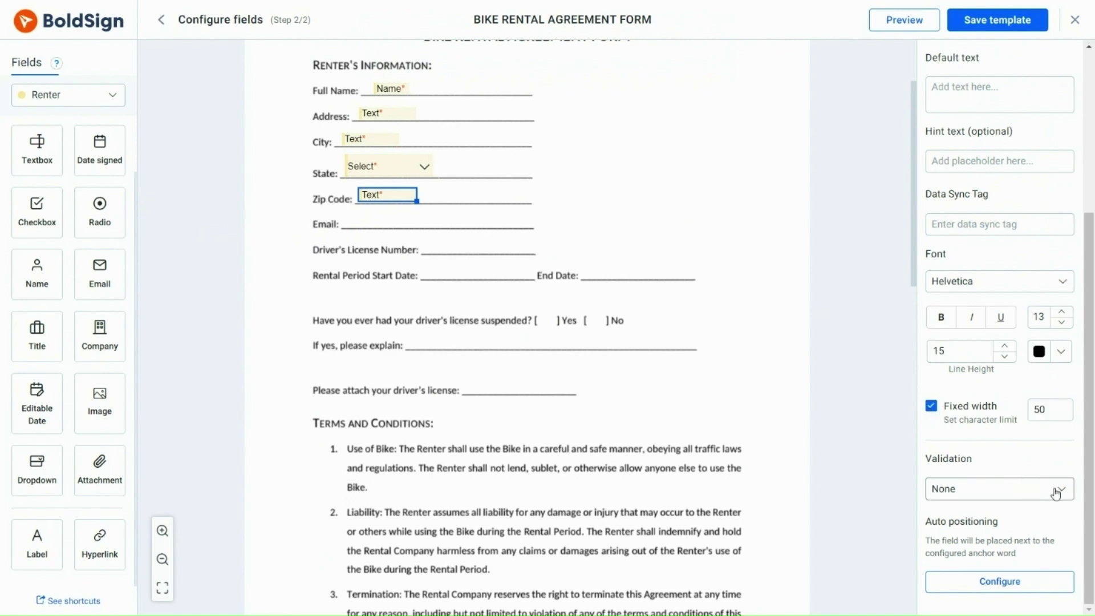
{"action": "left_click", "coordinate": [1058, 490]}
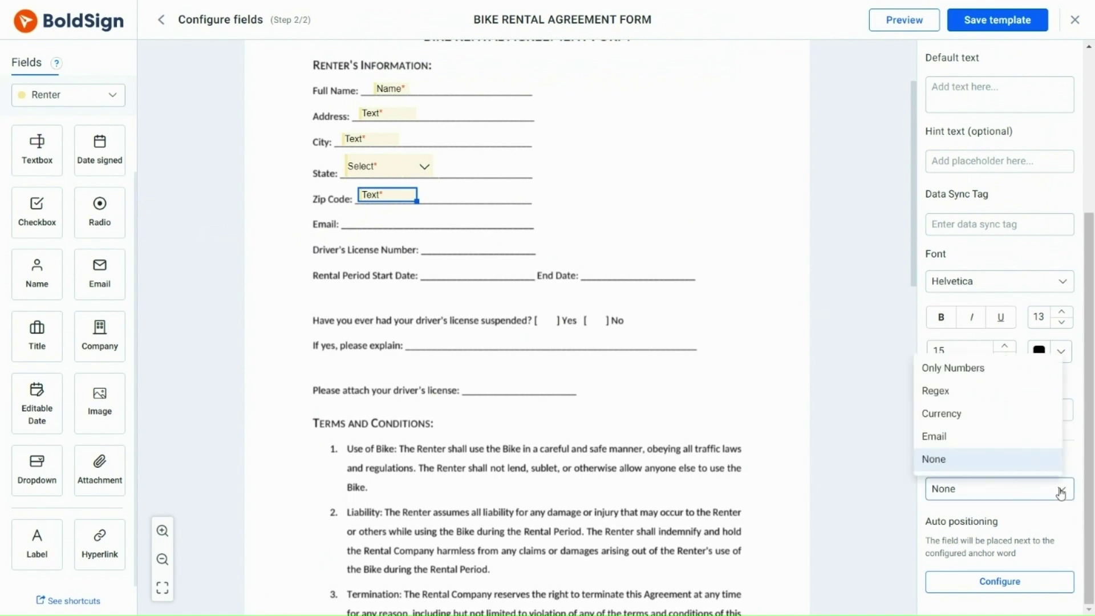
{"action": "left_click", "coordinate": [1020, 381]}
{"action": "double_click", "coordinate": [1045, 409]}
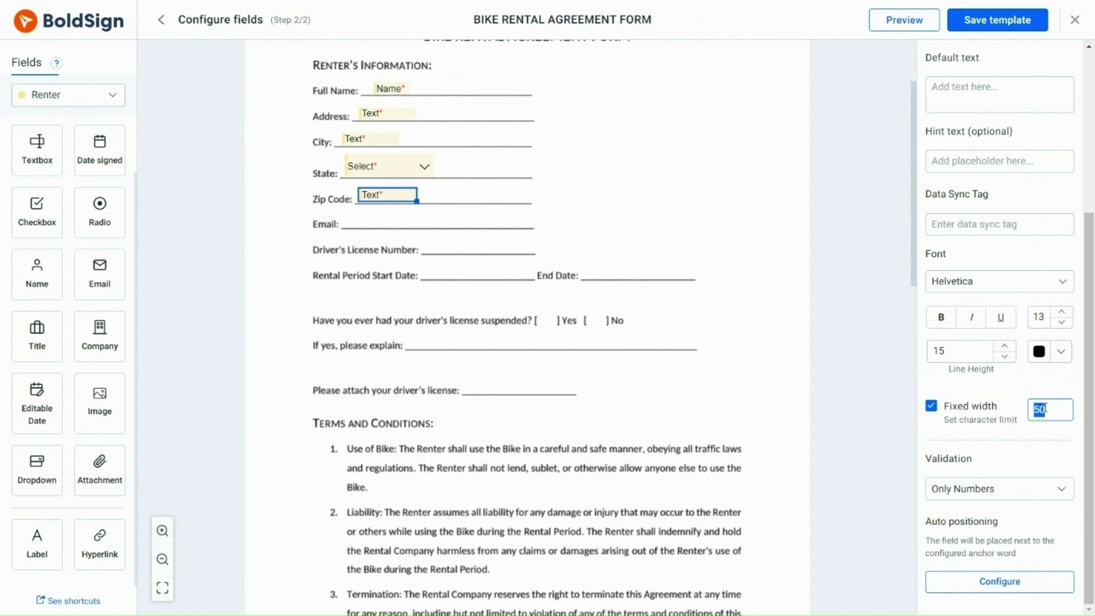
{"action": "type", "text": "5"}
{"action": "left_click", "coordinate": [826, 376]}
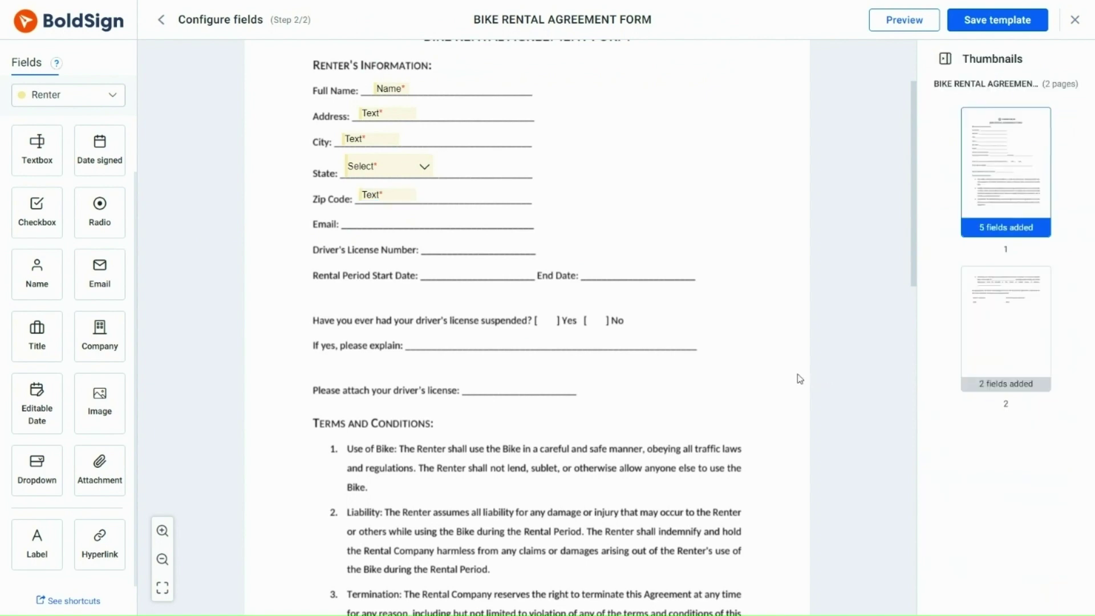
Add a Driver's License Number text field with validation None and a 10-character limit.
{"action": "left_click_drag", "start_coordinate": [37, 148], "coordinate": [459, 246]}
{"action": "left_click", "coordinate": [456, 245]}
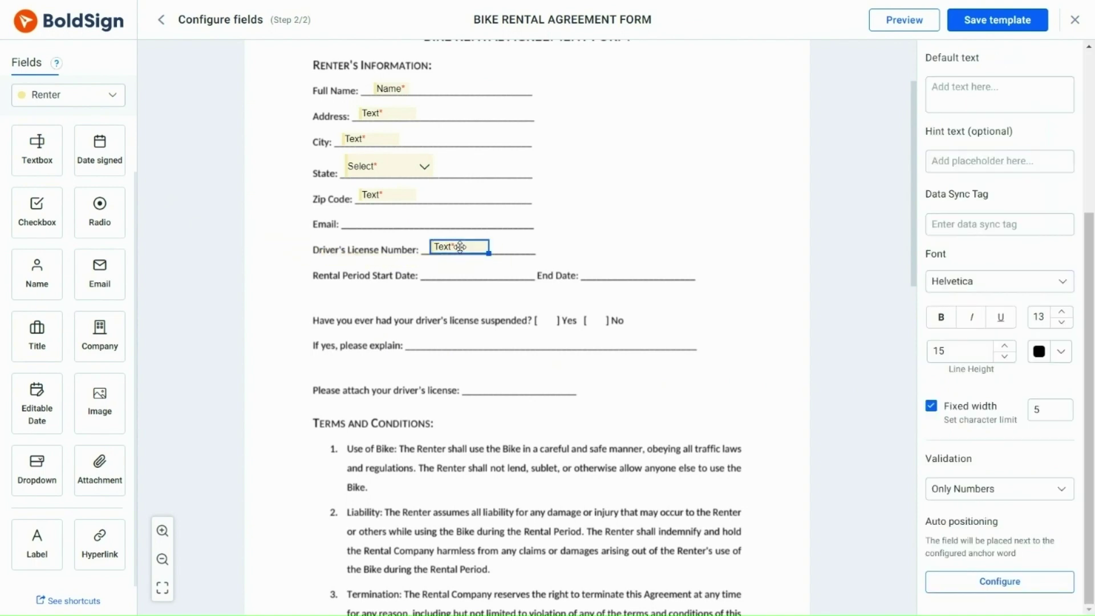
{"action": "left_click", "coordinate": [1051, 494]}
{"action": "left_click", "coordinate": [994, 457]}
{"action": "double_click", "coordinate": [1039, 408]}
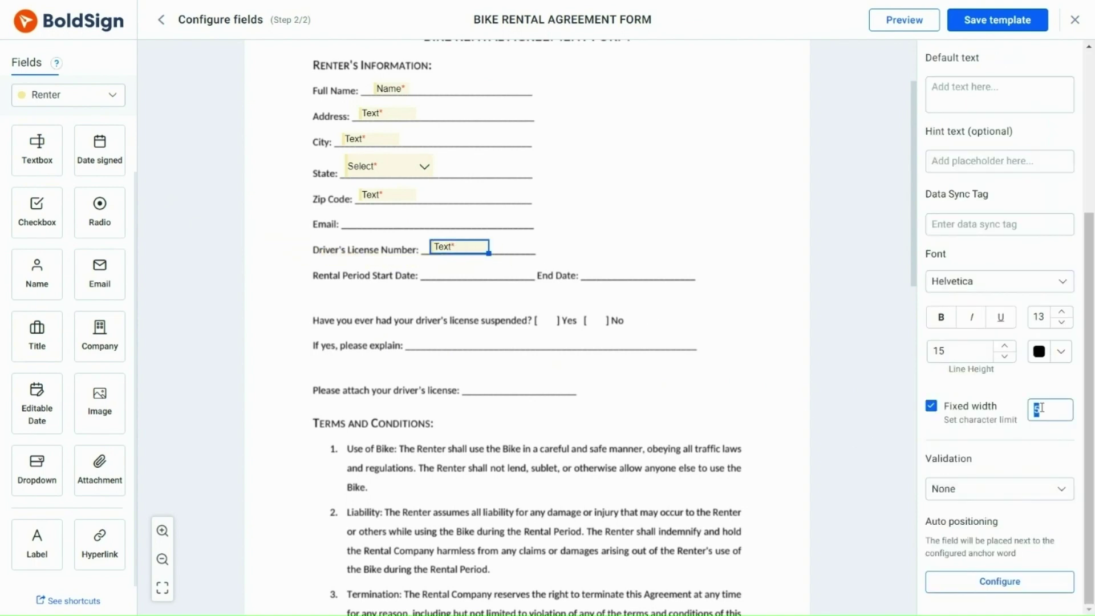
{"action": "type", "text": "10"}
{"action": "left_click", "coordinate": [815, 347]}
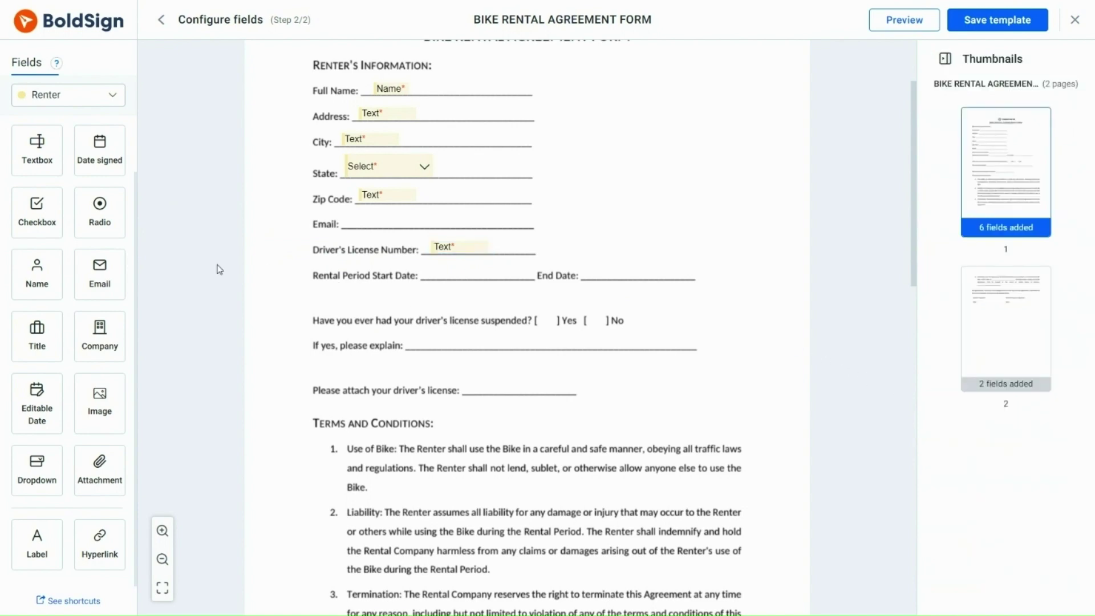
Place an Email field on the Email line and editable dates on Start Date and End Date.
{"action": "left_click_drag", "start_coordinate": [99, 272], "coordinate": [362, 221]}
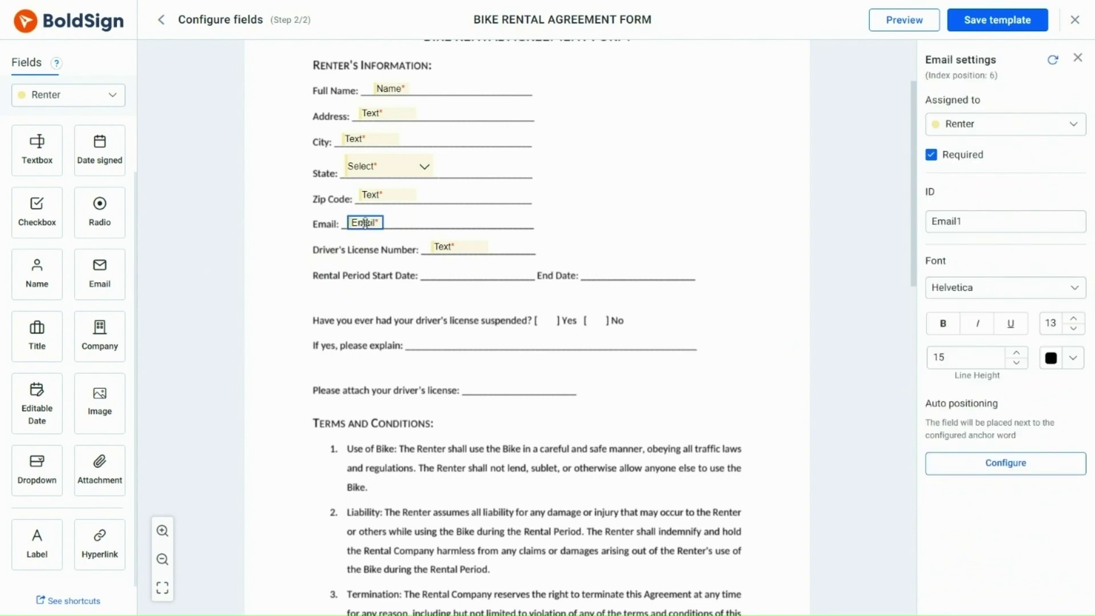
{"action": "left_click_drag", "start_coordinate": [37, 402], "coordinate": [461, 271]}
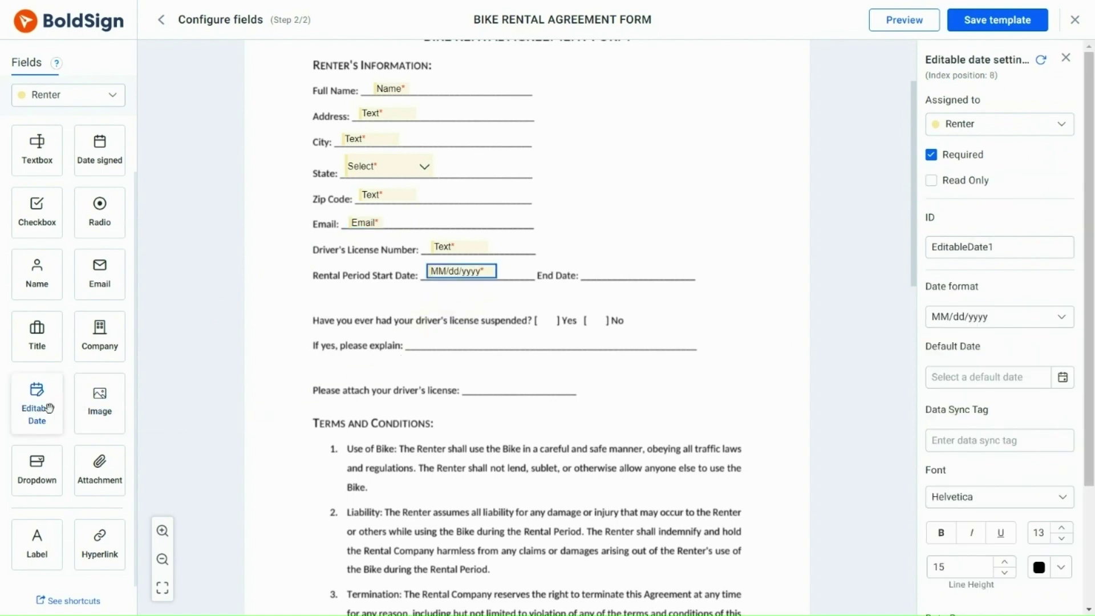
{"action": "left_click_drag", "start_coordinate": [49, 408], "coordinate": [627, 269]}
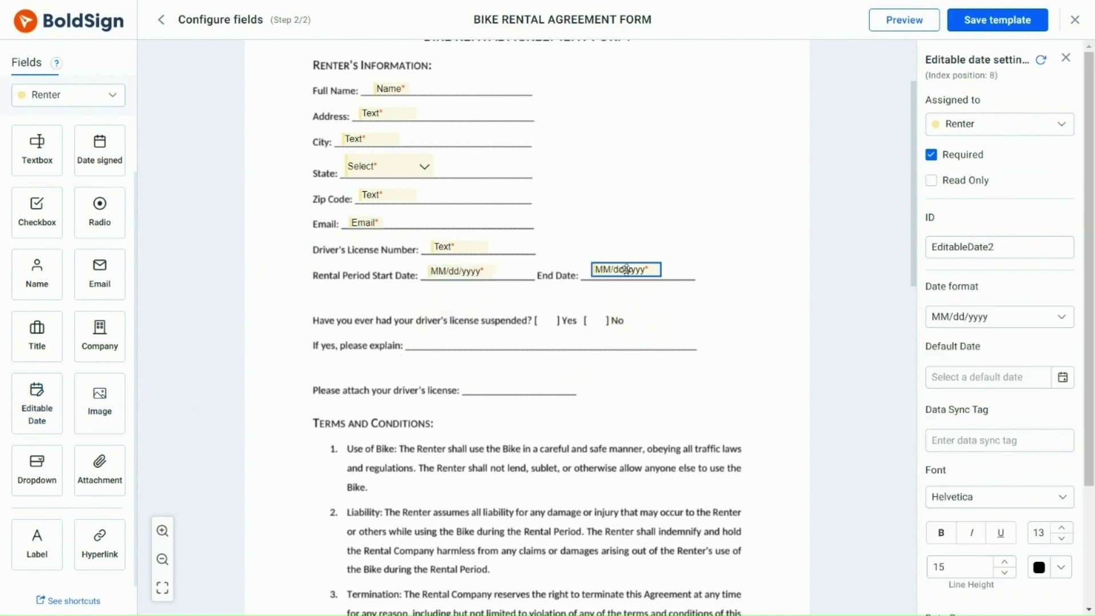
{"action": "left_click", "coordinate": [740, 318]}
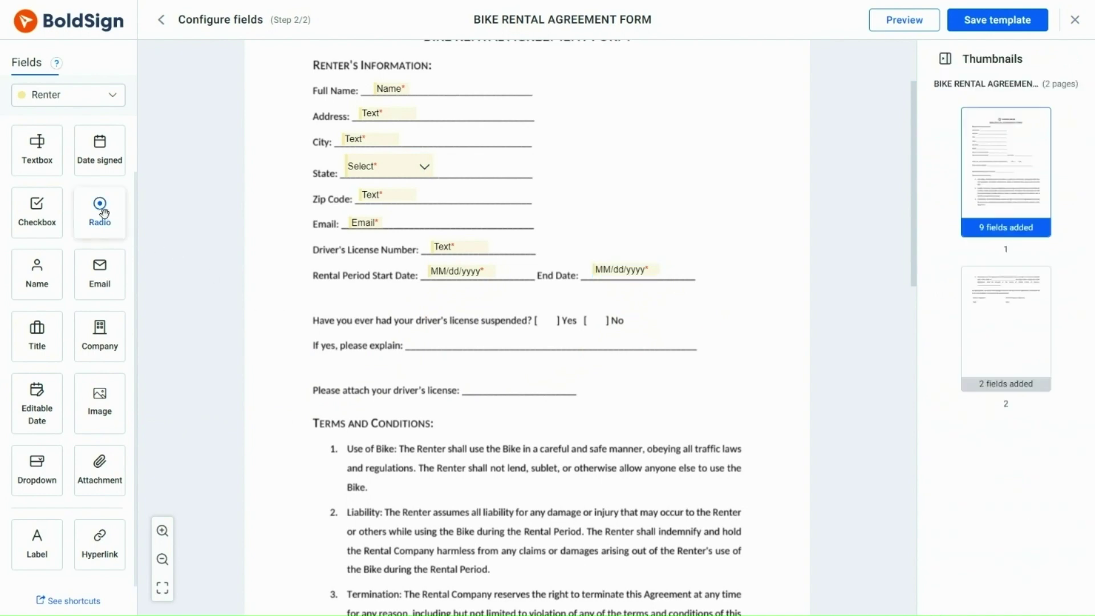
Place radio buttons in the Yes and No brackets and a text field on the explain line.
{"action": "left_click_drag", "start_coordinate": [104, 213], "coordinate": [548, 330]}
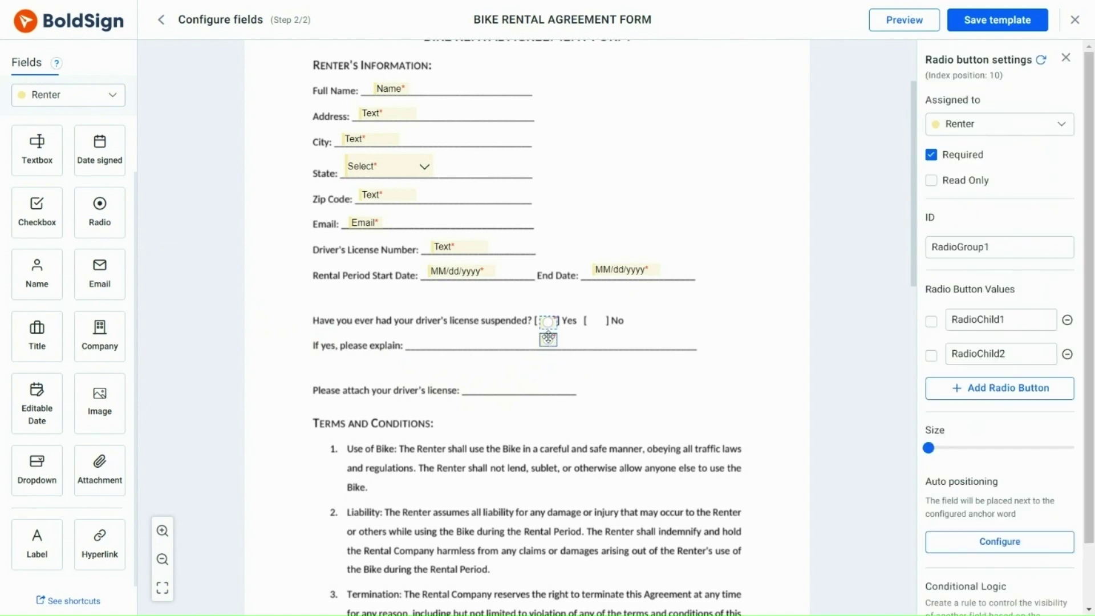
{"action": "left_click", "coordinate": [597, 321]}
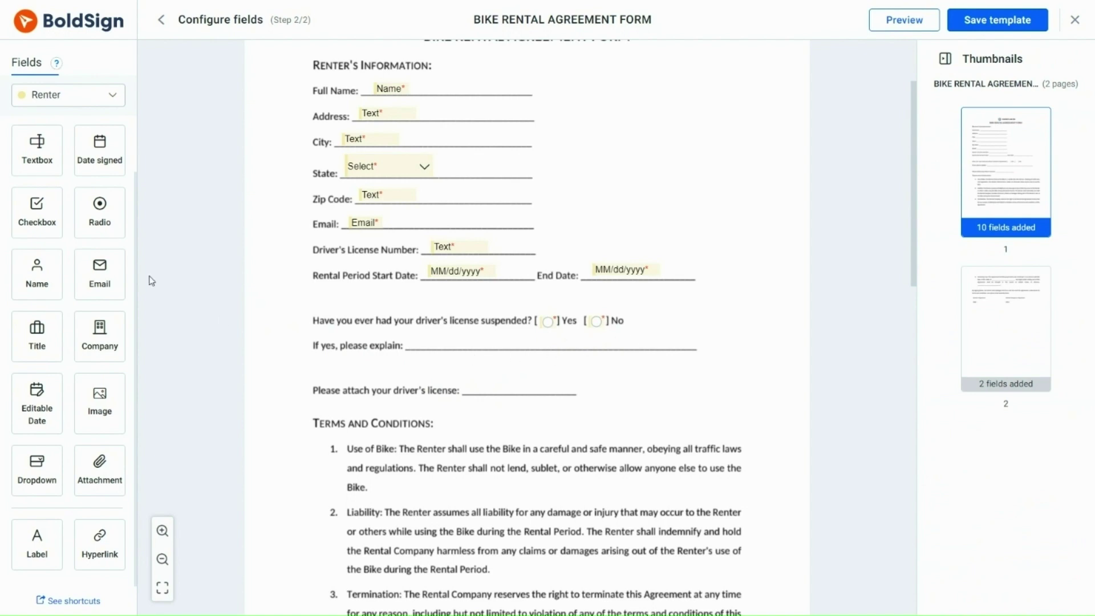
{"action": "left_click_drag", "start_coordinate": [38, 147], "coordinate": [449, 340]}
Add conditional logic showing the explanation field only when RadioChild1 (Yes) is chosen.
{"action": "left_click", "coordinate": [548, 321]}
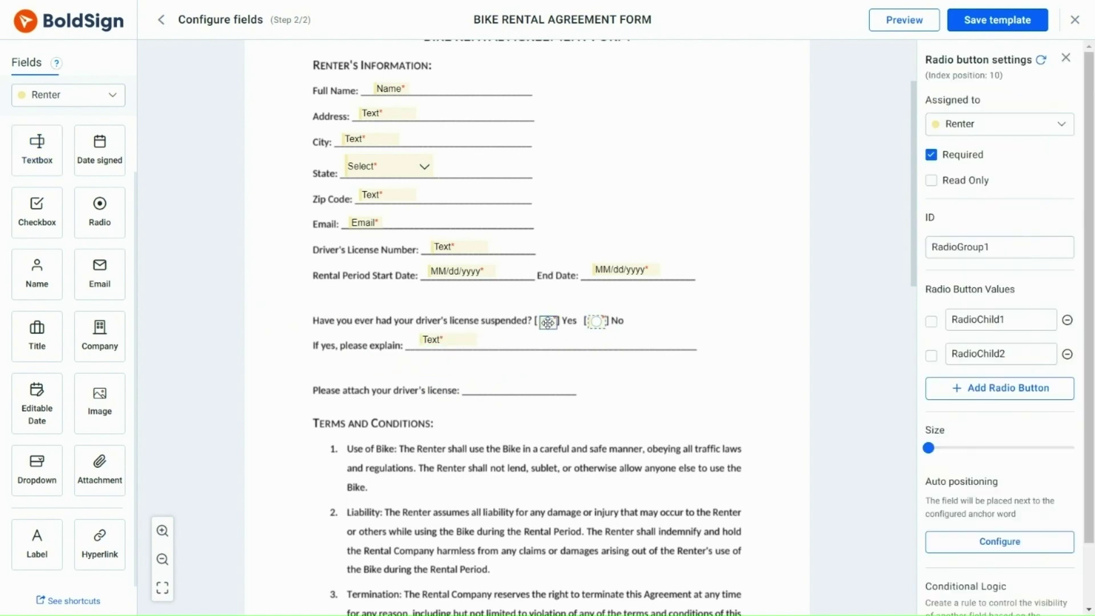
{"action": "scroll", "coordinate": [1084, 383], "scroll_direction": "down", "scroll_amount": 1}
{"action": "left_click", "coordinate": [1001, 583]}
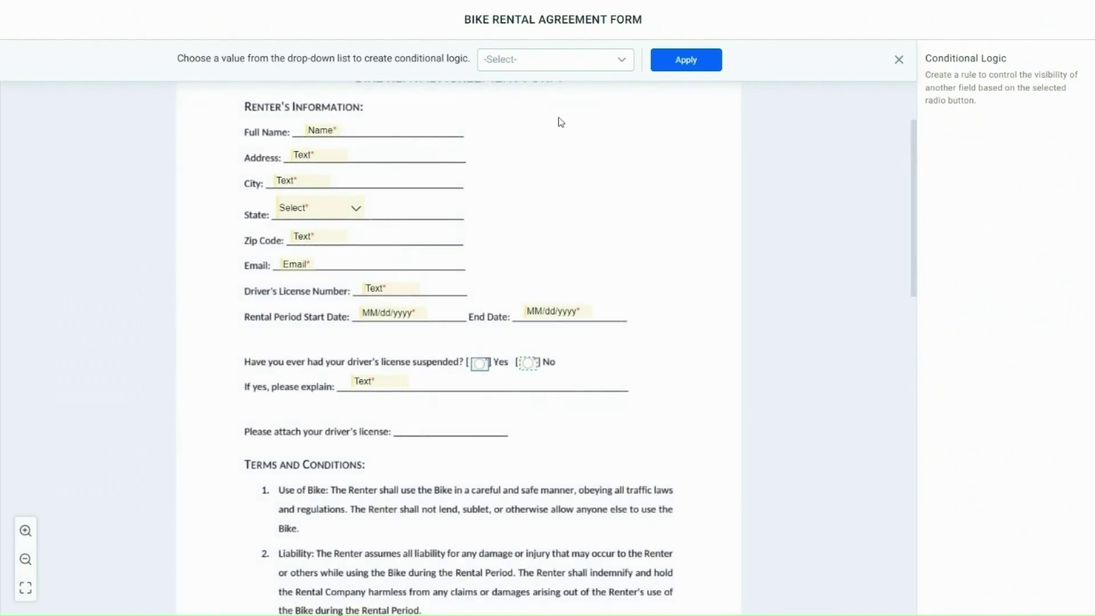
{"action": "left_click", "coordinate": [554, 59]}
{"action": "left_click", "coordinate": [541, 88]}
{"action": "left_click", "coordinate": [372, 380]}
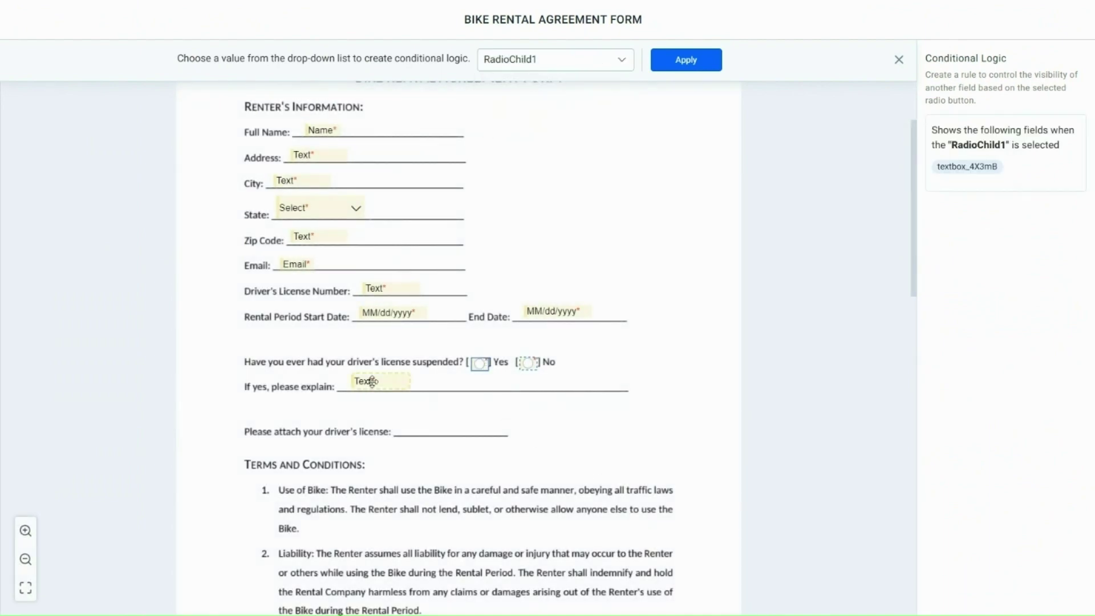
{"action": "left_click", "coordinate": [704, 57]}
Preview the template, try the Yes and No choices, and exit the preview.
{"action": "left_click", "coordinate": [890, 25]}
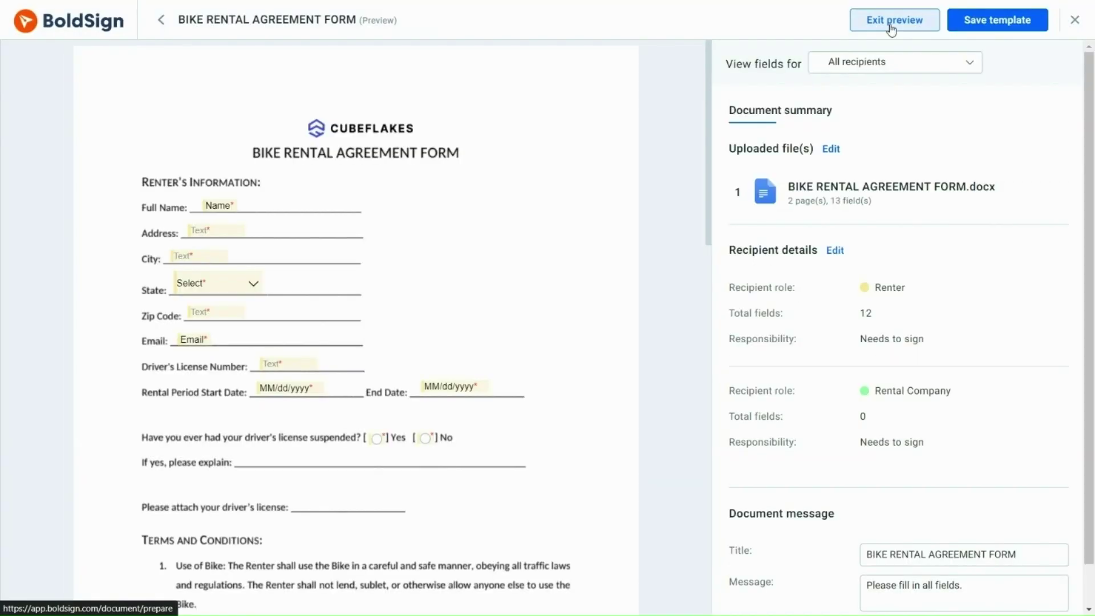
{"action": "left_click", "coordinate": [376, 438]}
{"action": "left_click", "coordinate": [425, 437]}
{"action": "left_click", "coordinate": [904, 22]}
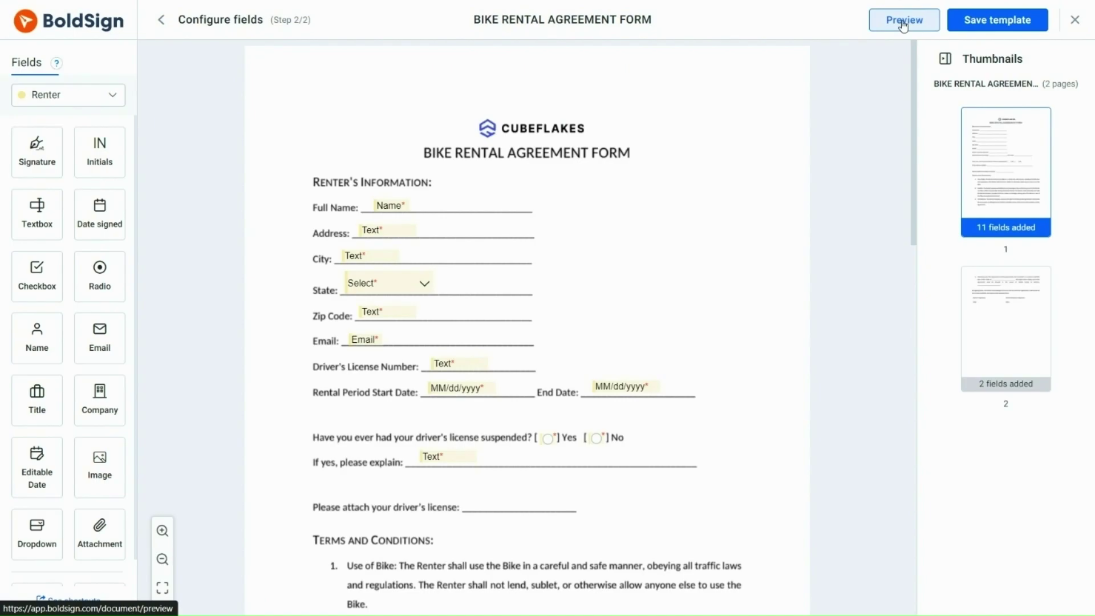
Add an attachment field named 'Driving license' on the driver's license line.
{"action": "left_click_drag", "start_coordinate": [915, 158], "coordinate": [911, 251]}
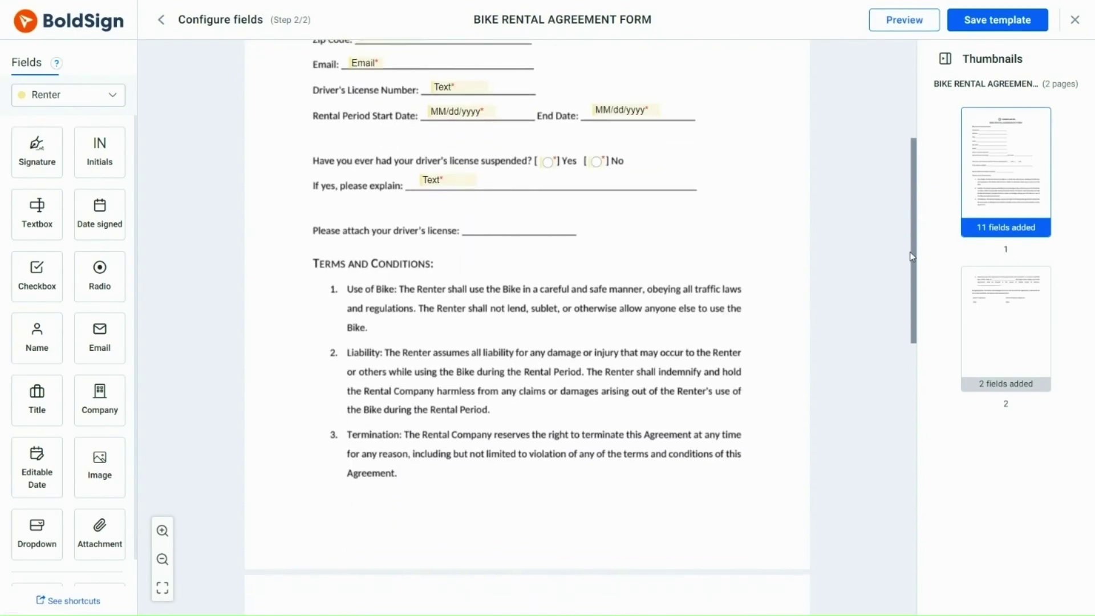
{"action": "left_click_drag", "start_coordinate": [98, 527], "coordinate": [506, 222]}
{"action": "left_click", "coordinate": [977, 281]}
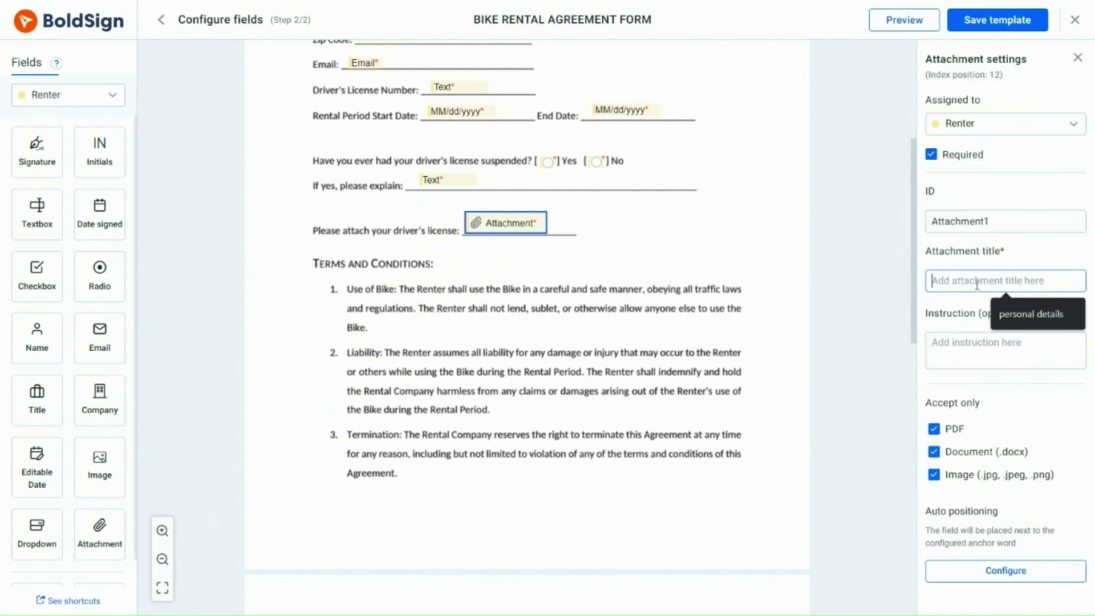
{"action": "type", "text": "Driving "}
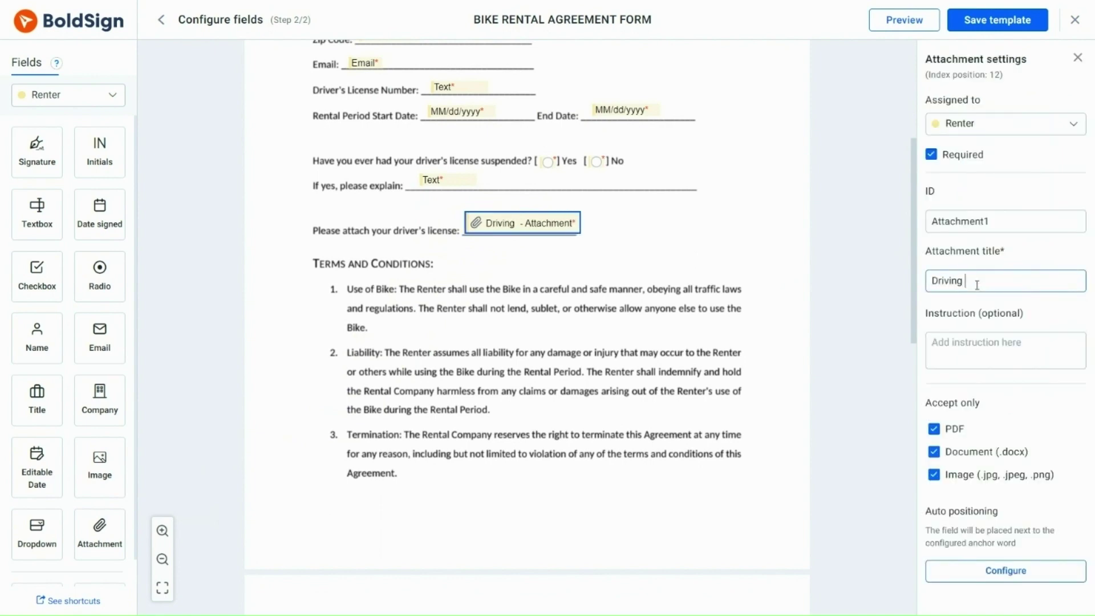
{"action": "type", "text": "license"}
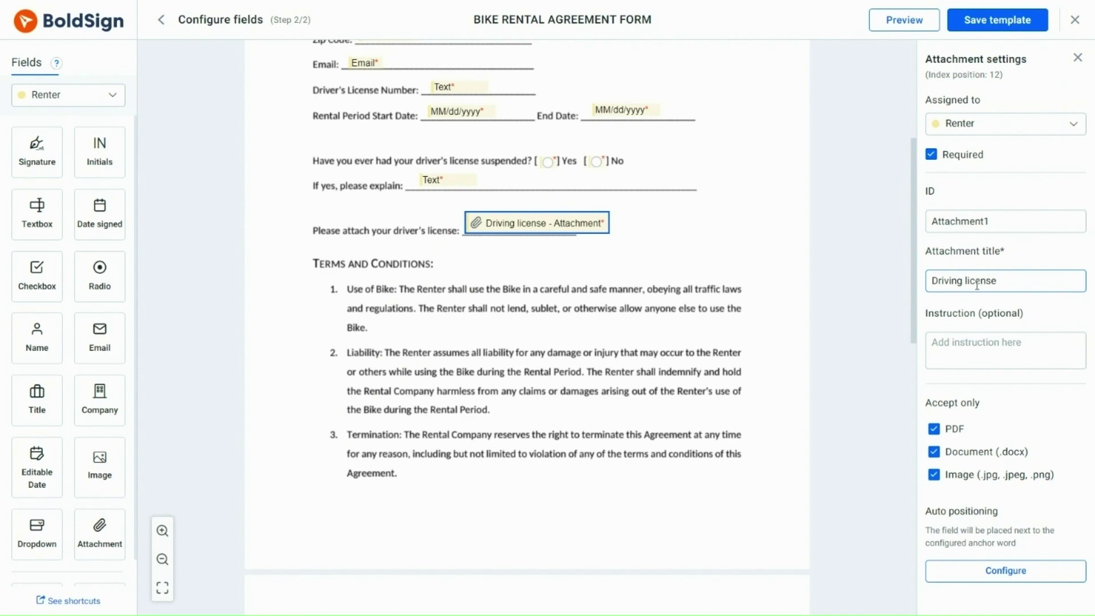
{"action": "left_click", "coordinate": [843, 262]}
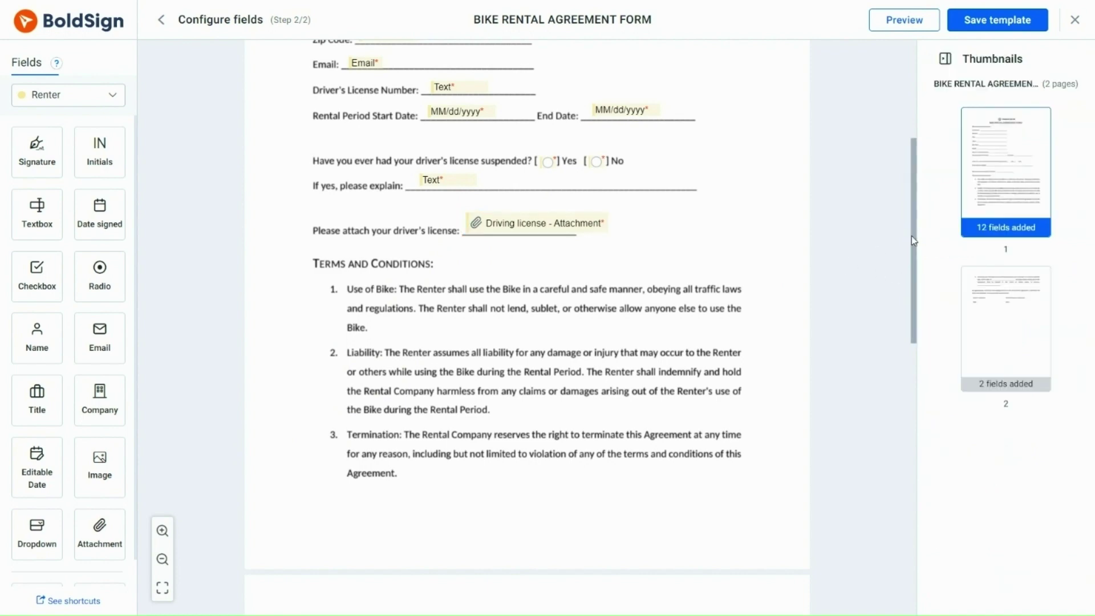
Add signature and signing-date fields on page 2 for both the Renter and the Rental Company.
{"action": "left_click_drag", "start_coordinate": [912, 235], "coordinate": [894, 384]}
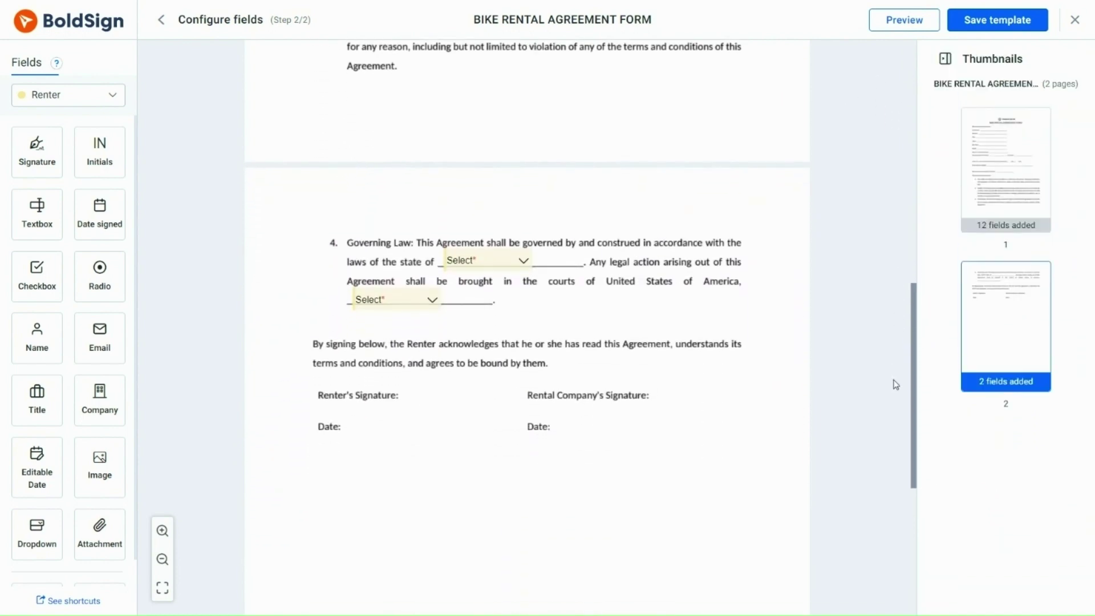
{"action": "mouse_move", "coordinate": [37, 148]}
{"action": "left_mouse_down"}
{"action": "mouse_move", "coordinate": [37, 171]}
{"action": "mouse_move", "coordinate": [420, 398]}
{"action": "mouse_move", "coordinate": [447, 395]}
{"action": "left_mouse_up"}
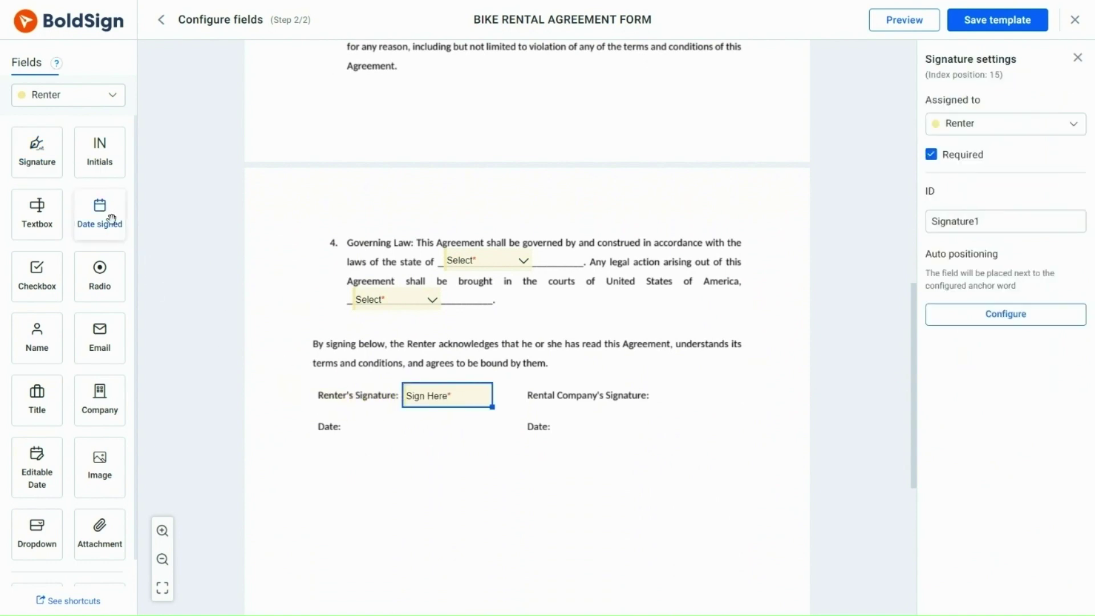
{"action": "mouse_move", "coordinate": [108, 215]}
{"action": "left_mouse_down"}
{"action": "mouse_move", "coordinate": [342, 430]}
{"action": "mouse_move", "coordinate": [372, 427]}
{"action": "left_mouse_up"}
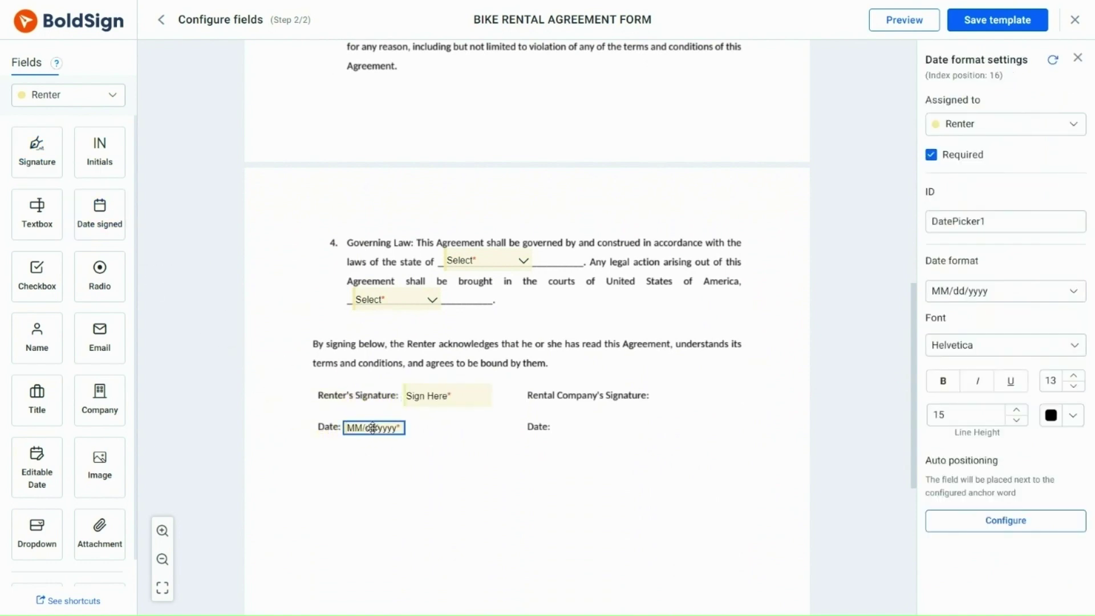
{"action": "left_click", "coordinate": [123, 100]}
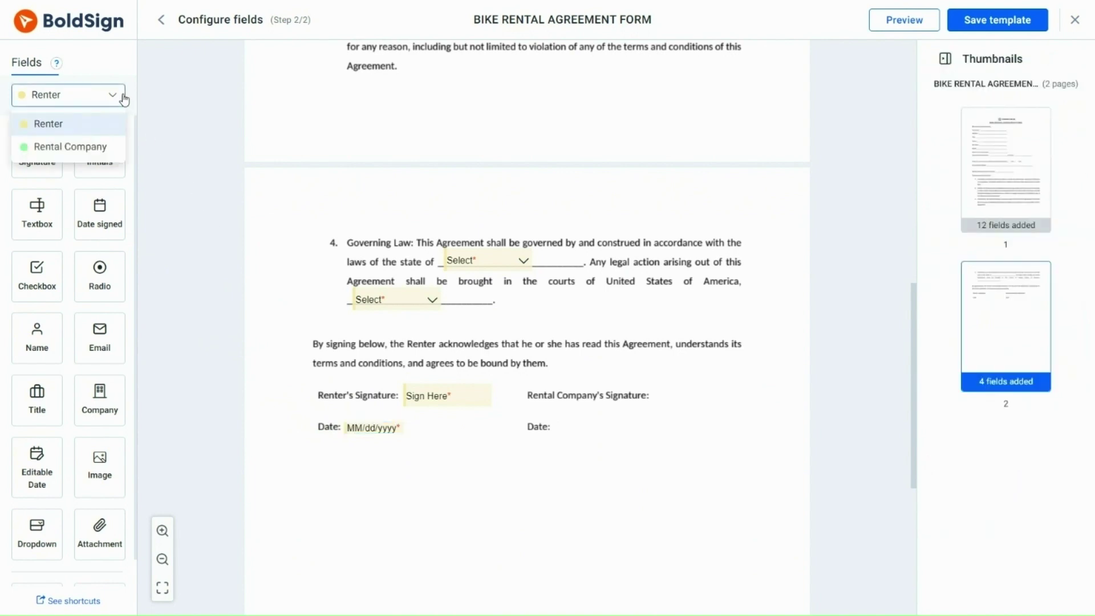
{"action": "left_click", "coordinate": [94, 146]}
{"action": "mouse_move", "coordinate": [37, 153]}
{"action": "left_mouse_down"}
{"action": "mouse_move", "coordinate": [493, 379]}
{"action": "mouse_move", "coordinate": [701, 393]}
{"action": "left_mouse_up"}
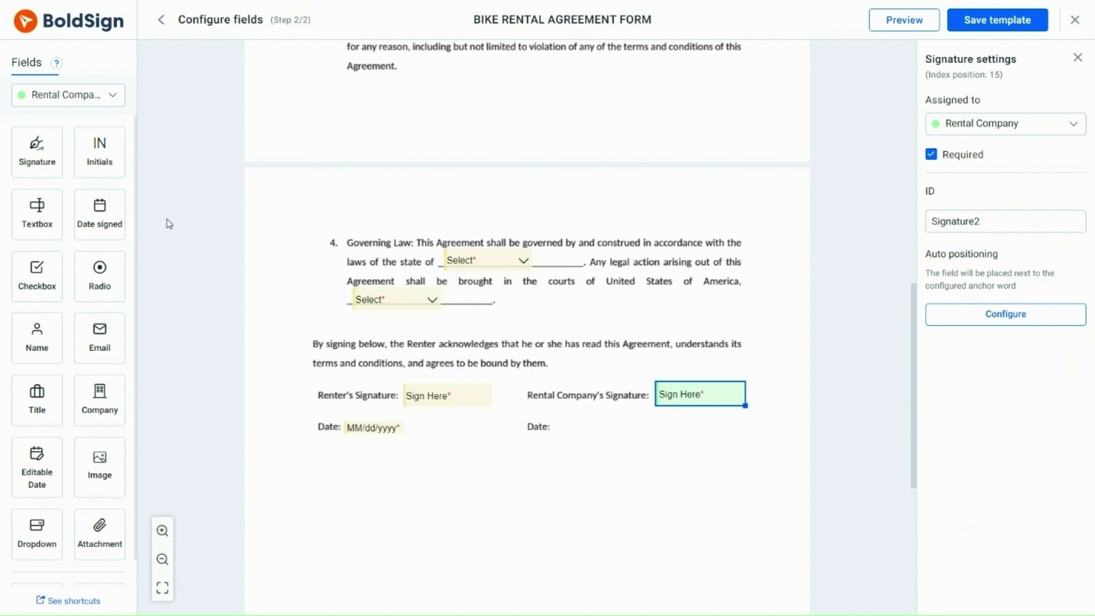
{"action": "mouse_move", "coordinate": [100, 210]}
{"action": "left_mouse_down"}
{"action": "mouse_move", "coordinate": [583, 417]}
{"action": "mouse_move", "coordinate": [585, 427]}
{"action": "left_mouse_up"}
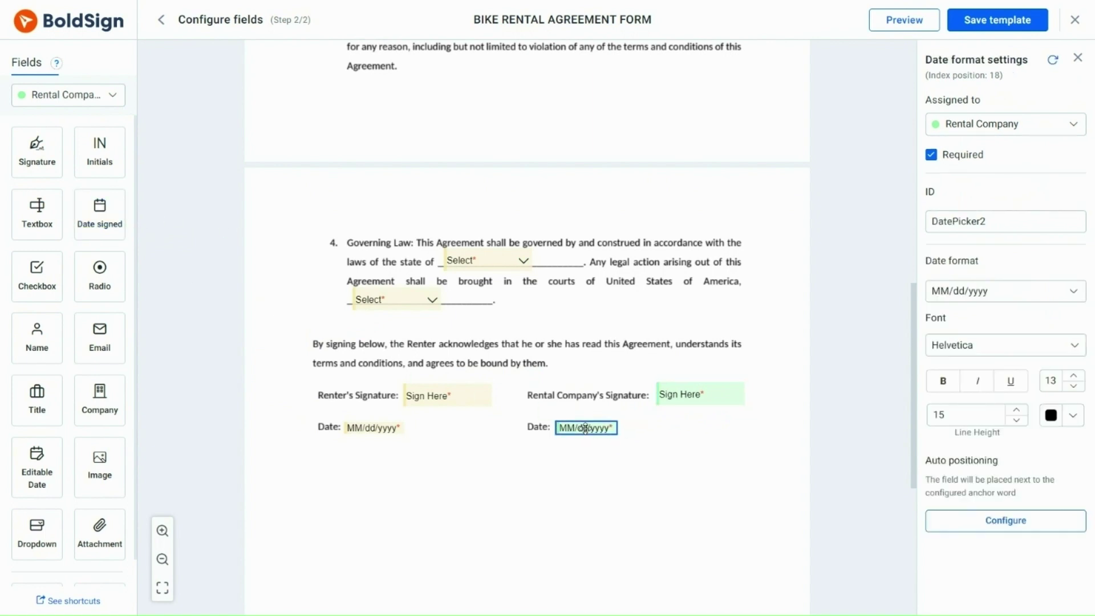
{"action": "left_click_drag", "start_coordinate": [911, 436], "coordinate": [900, 189]}
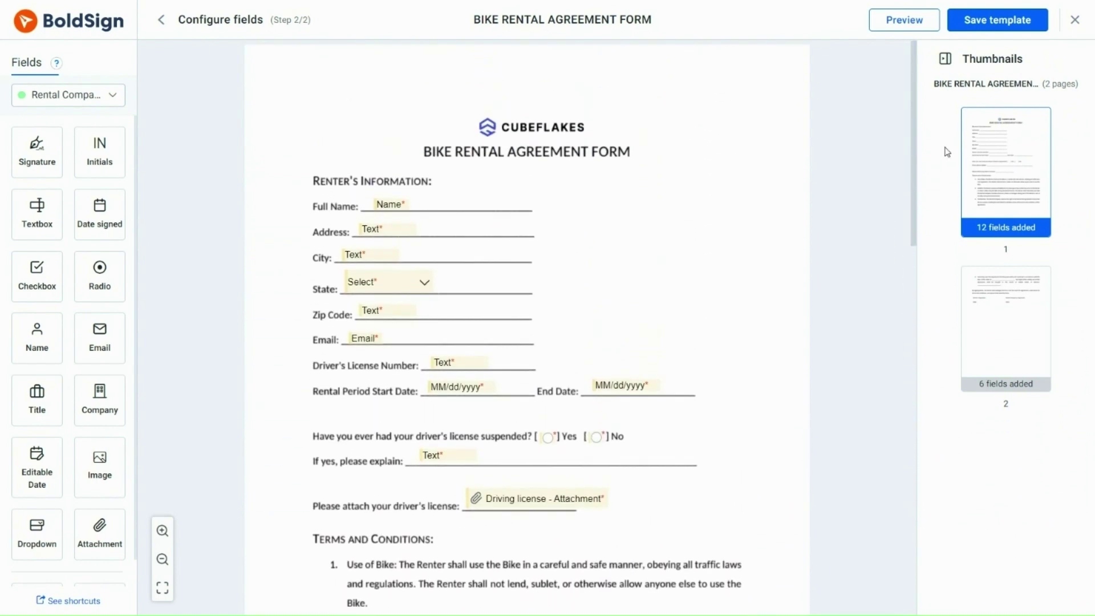
Save the Bike Rental Agreement template and confirm using it now.
{"action": "left_click", "coordinate": [1003, 30]}
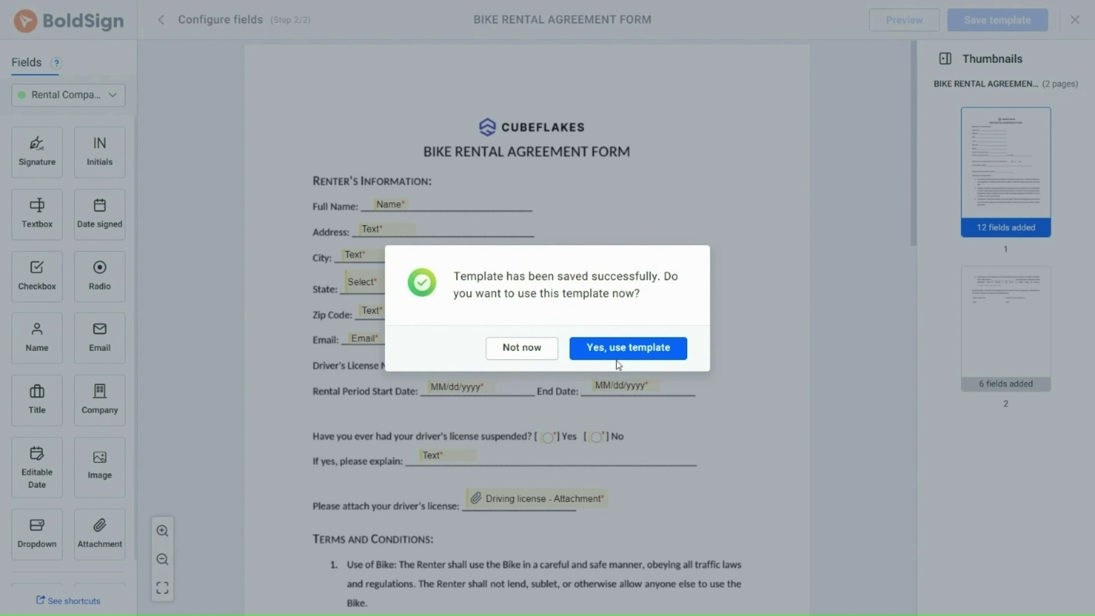
{"action": "left_click", "coordinate": [522, 357]}
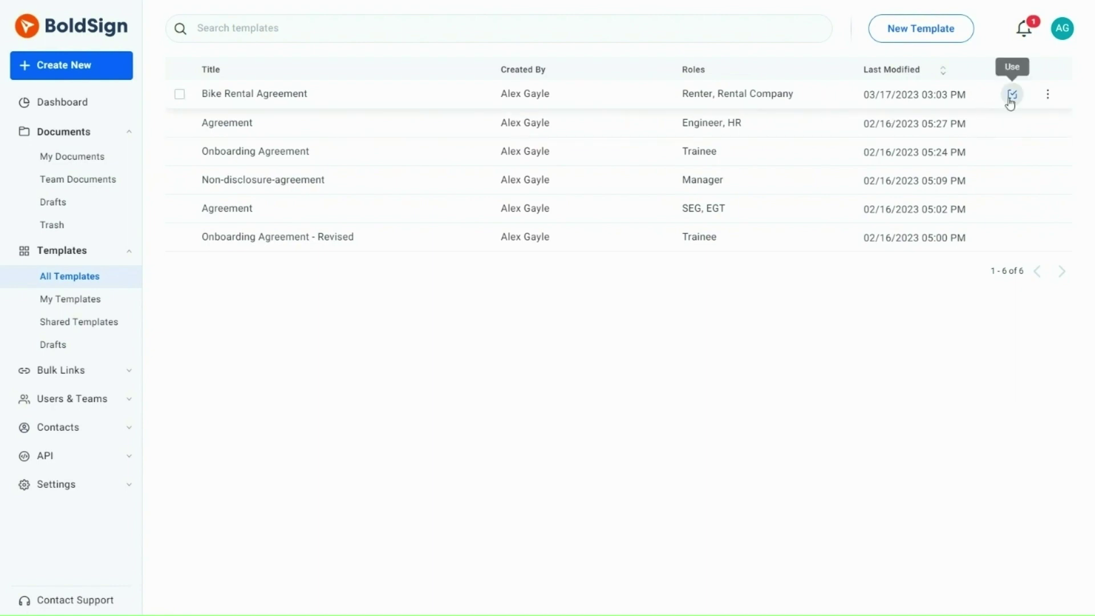
Create a document from the template, fill the Renter from a saved contact, and continue.
{"action": "left_click", "coordinate": [1046, 97]}
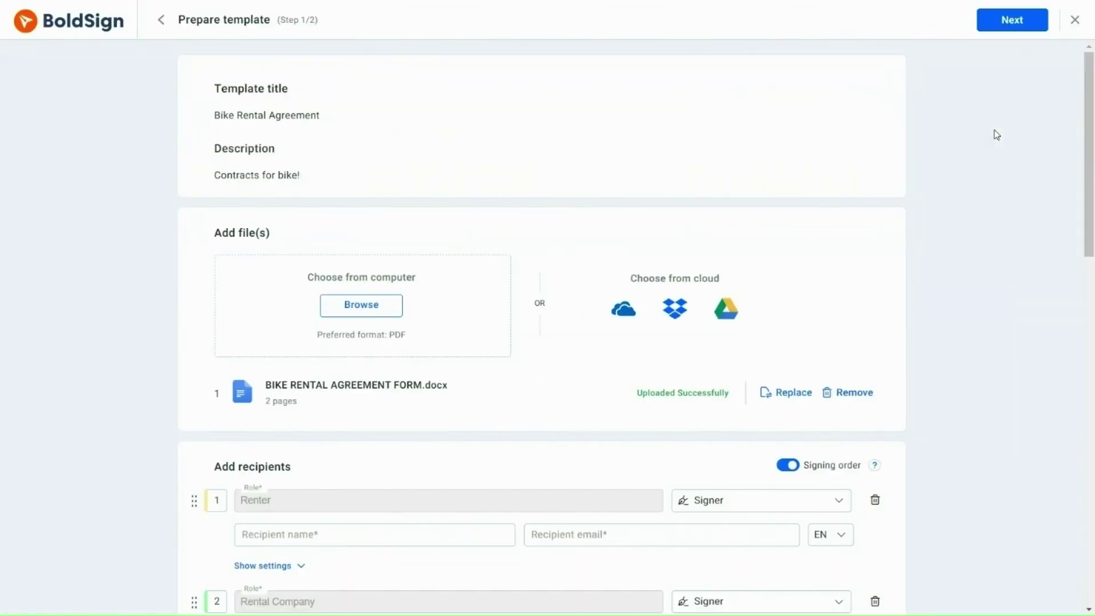
{"action": "left_click_drag", "start_coordinate": [1089, 155], "coordinate": [1091, 270]}
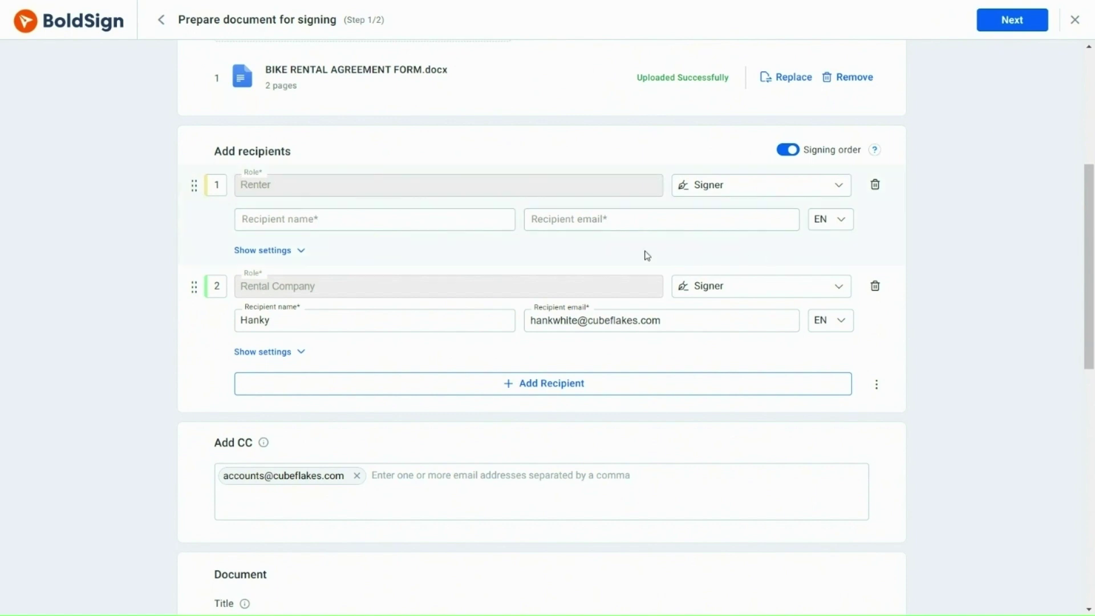
{"action": "left_click", "coordinate": [412, 223]}
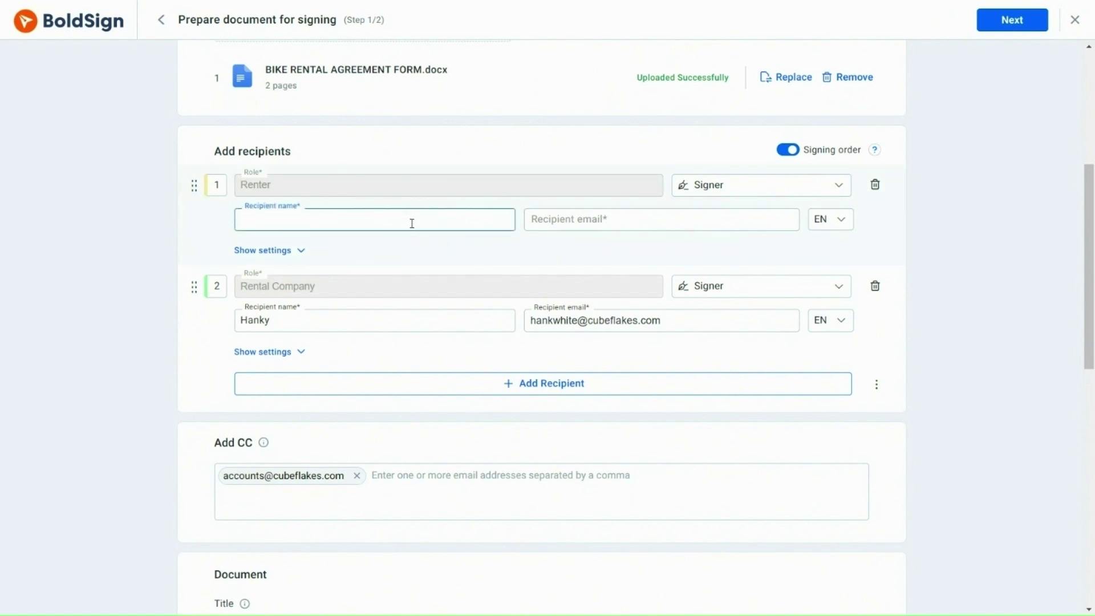
{"action": "type", "text": "stacy"}
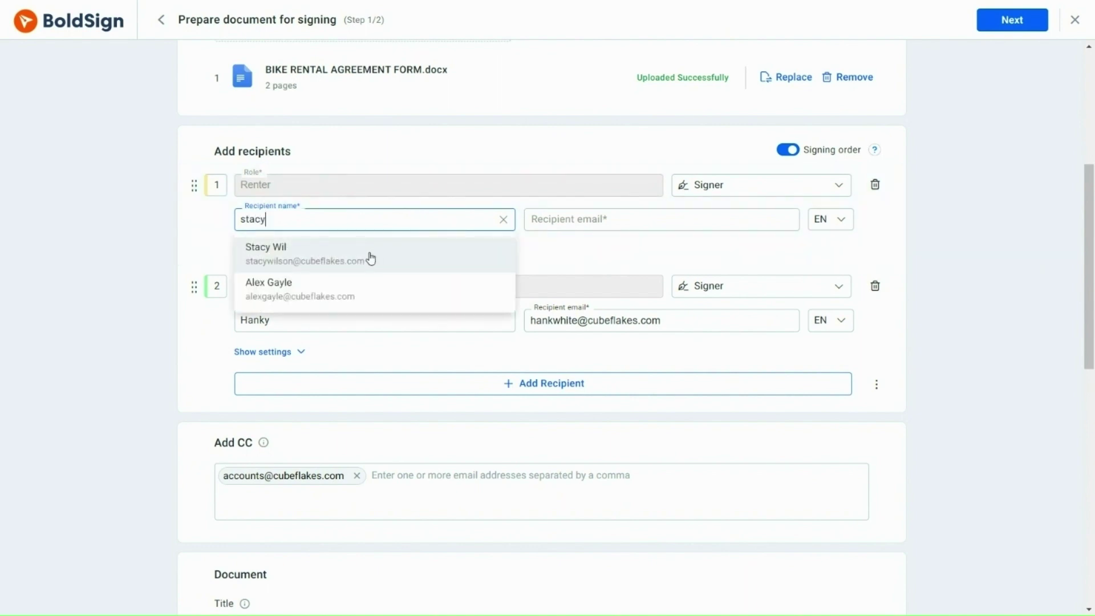
{"action": "left_click", "coordinate": [369, 254]}
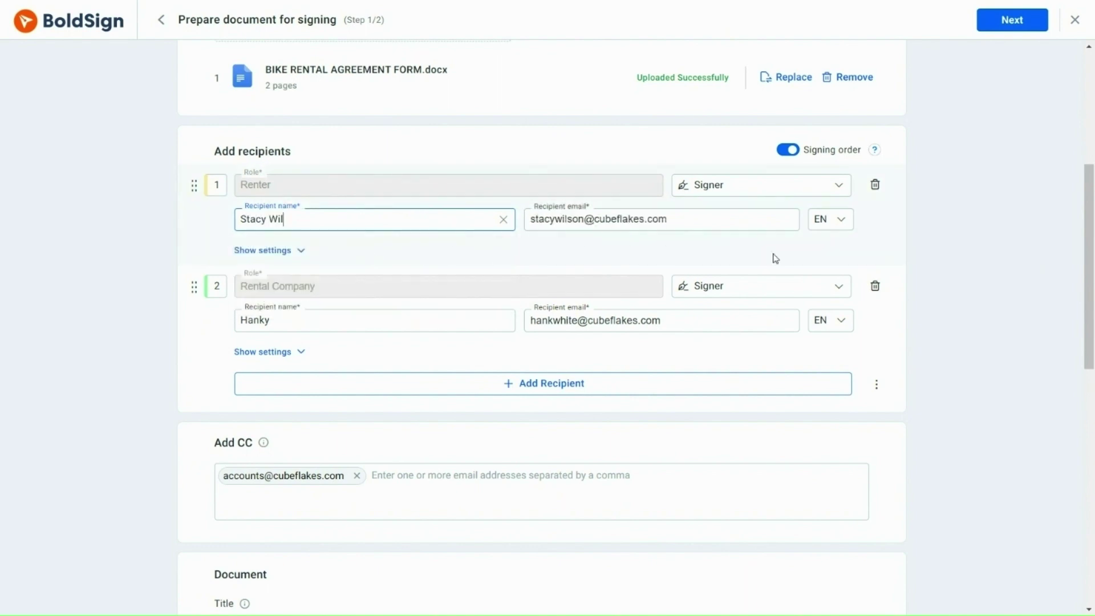
{"action": "left_click_drag", "start_coordinate": [1085, 251], "coordinate": [1089, 480]}
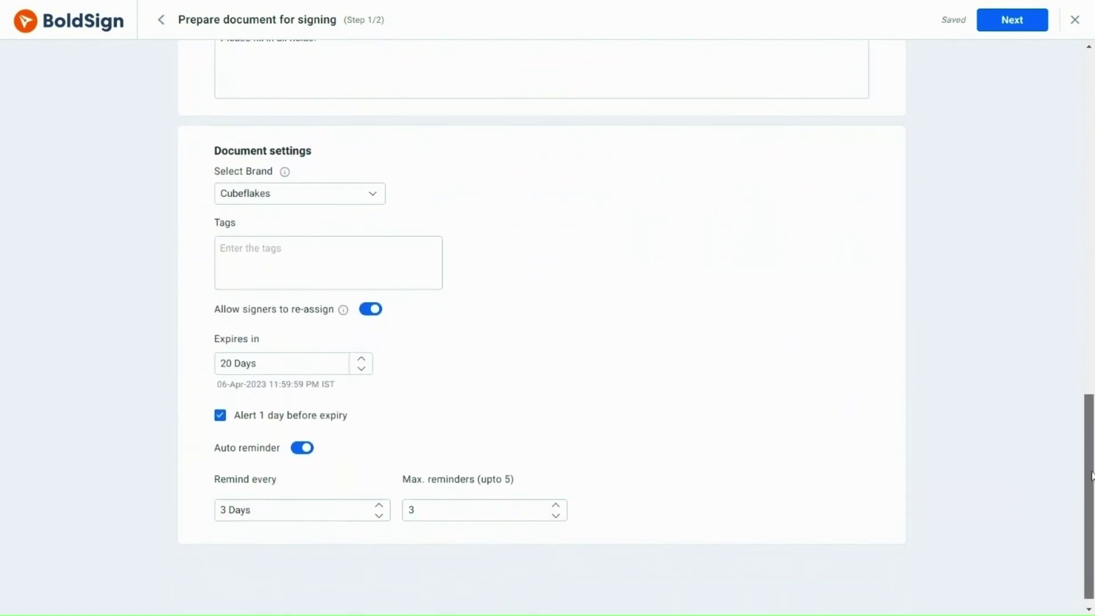
{"action": "left_click", "coordinate": [1005, 28]}
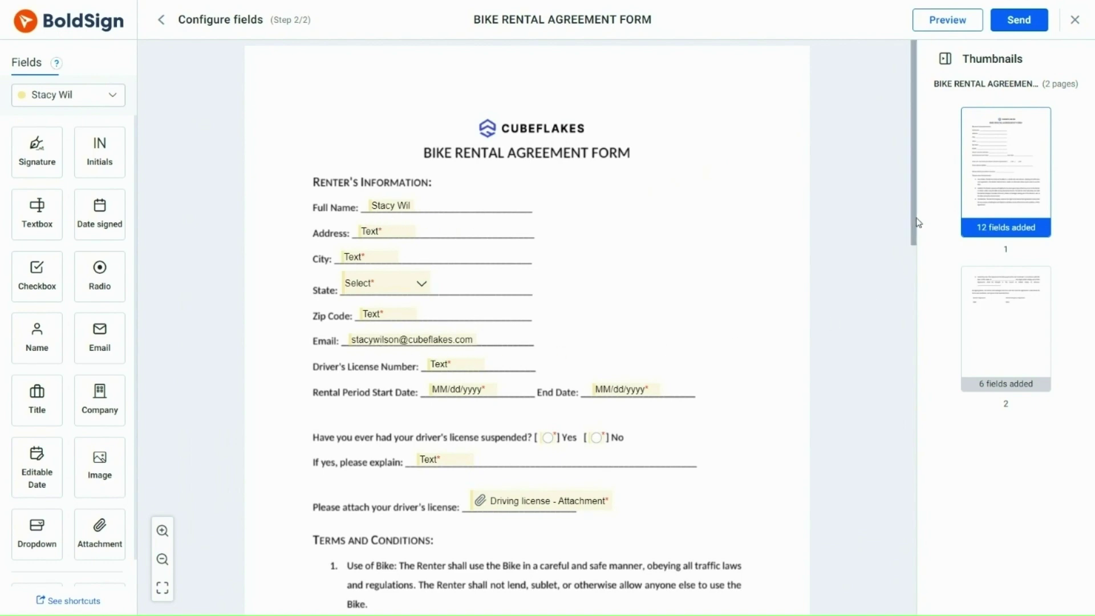
Send the 2-page, 18-field form to both signers and go to the dashboard.
{"action": "left_click_drag", "start_coordinate": [911, 217], "coordinate": [903, 456]}
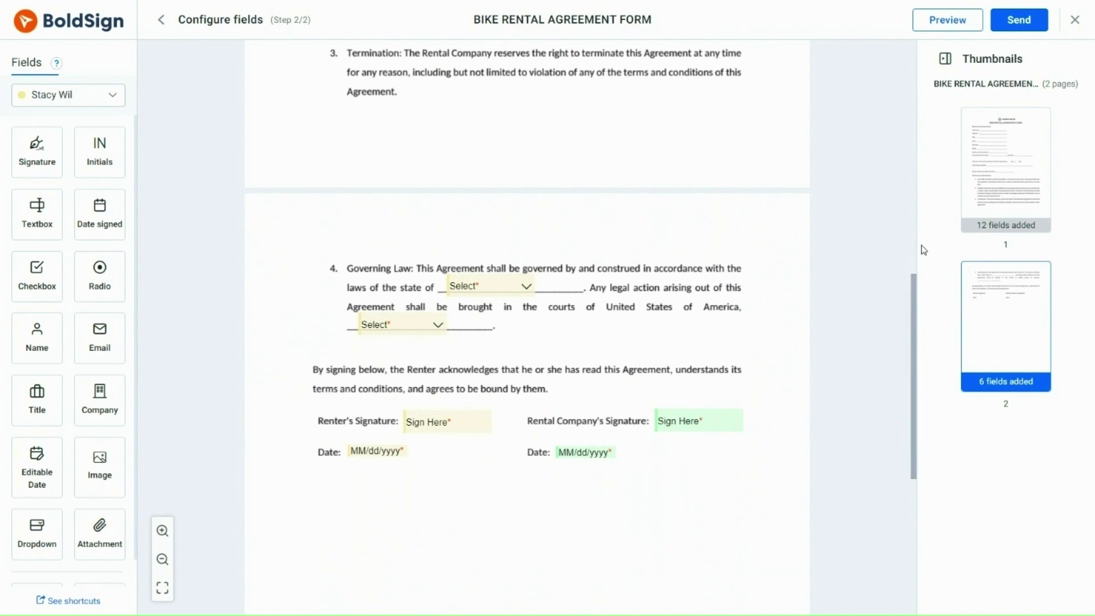
{"action": "left_click", "coordinate": [1020, 26]}
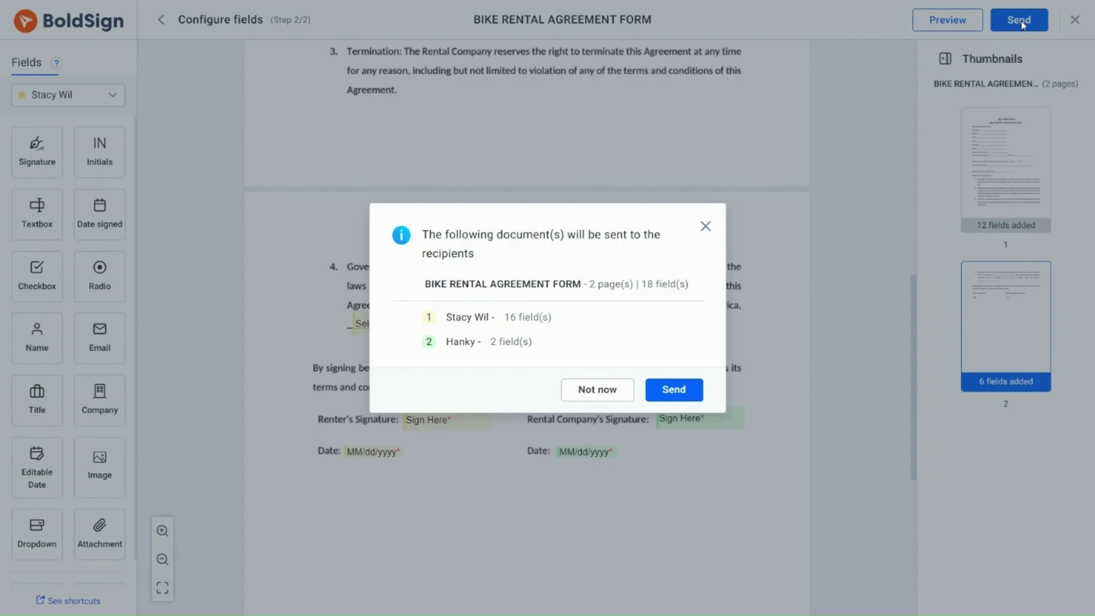
{"action": "left_click", "coordinate": [666, 395]}
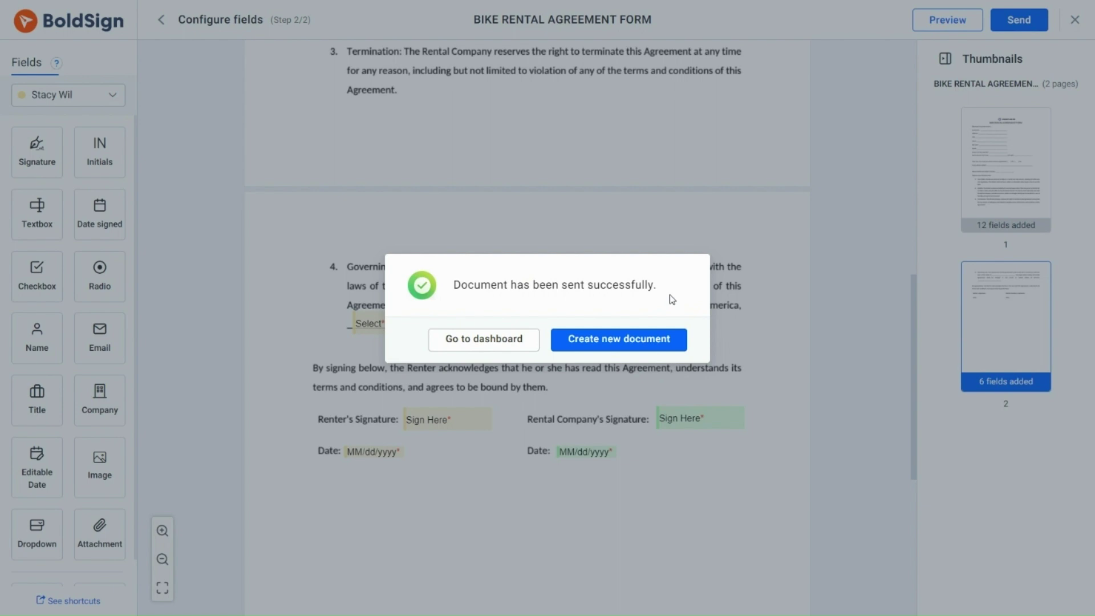
{"action": "left_click", "coordinate": [496, 348]}
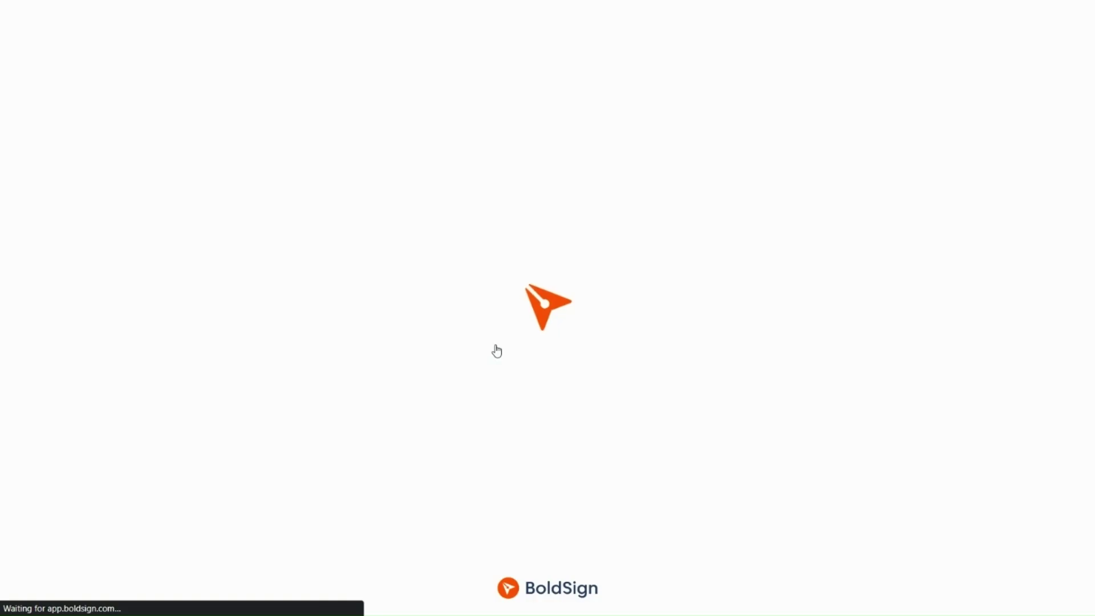
Clone the Bike Rental Agreement template from the All Templates list.
{"action": "left_click", "coordinate": [99, 258]}
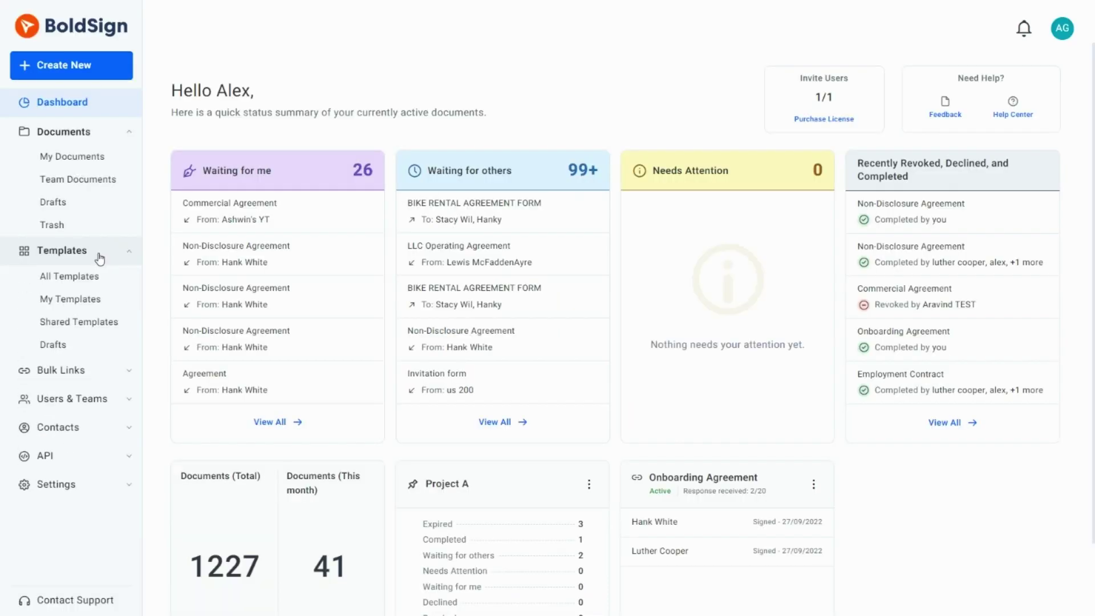
{"action": "left_click", "coordinate": [87, 281]}
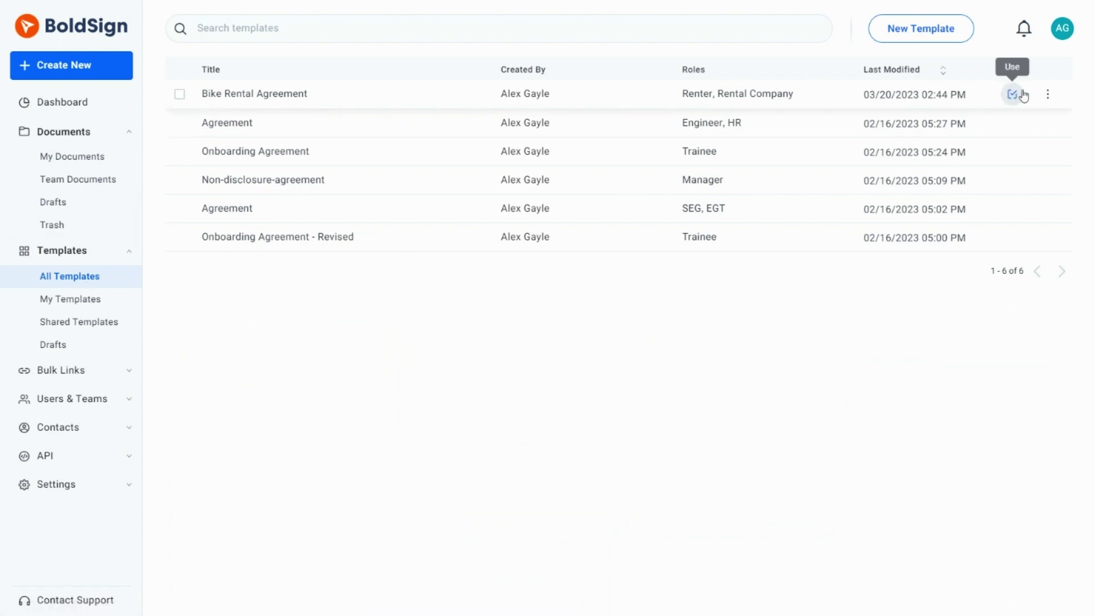
{"action": "left_click", "coordinate": [1047, 94]}
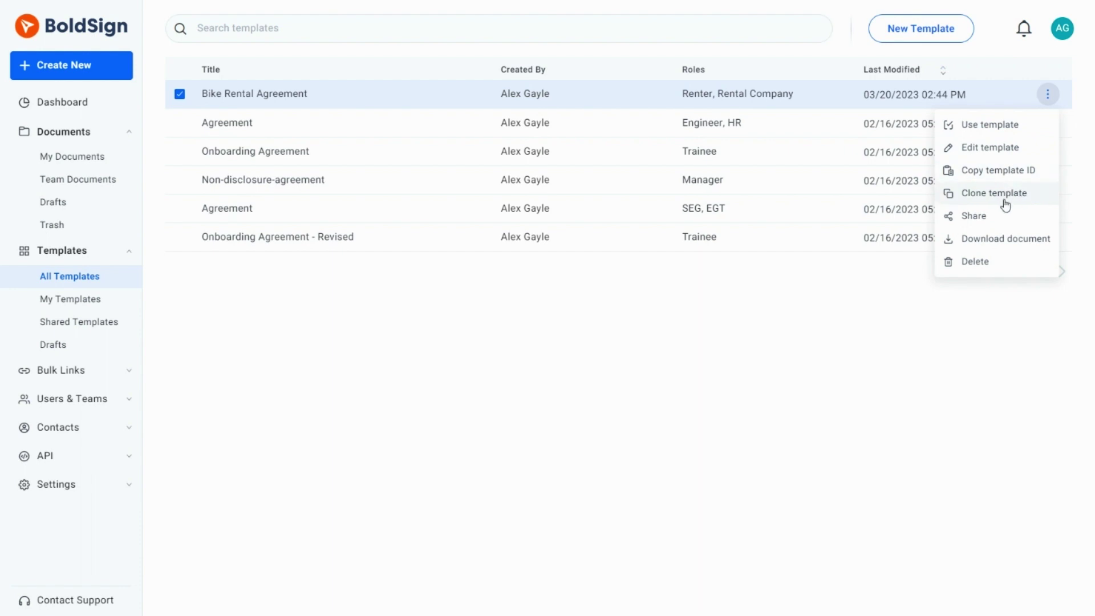
{"action": "left_click", "coordinate": [1005, 194]}
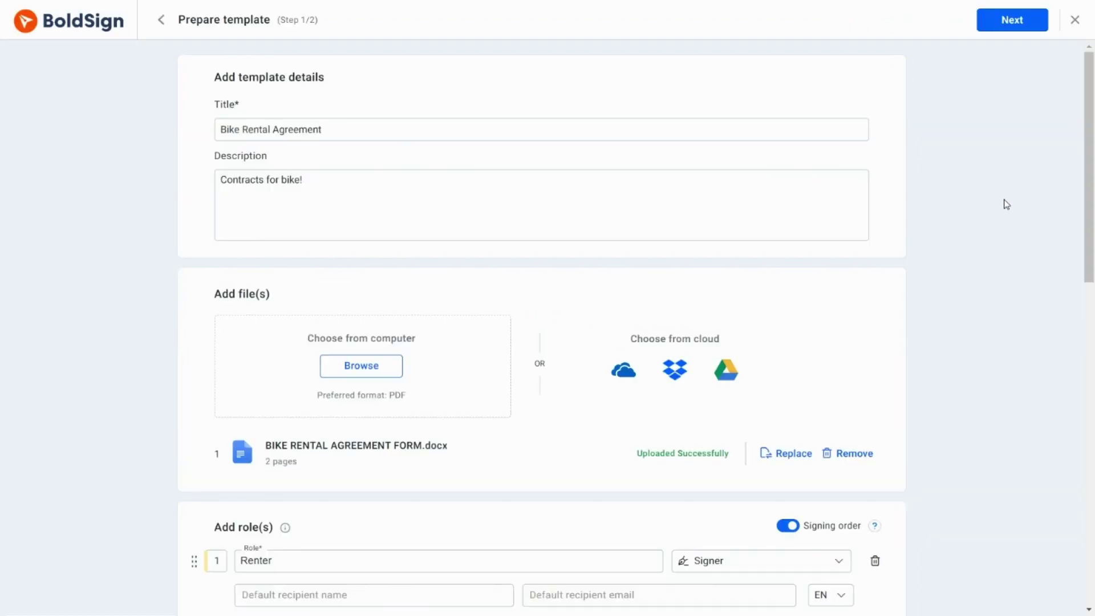
Retitle the clone 'Bike Rental Agreement with Authentication' and require Email OTP for the Renter.
{"action": "left_click", "coordinate": [356, 134]}
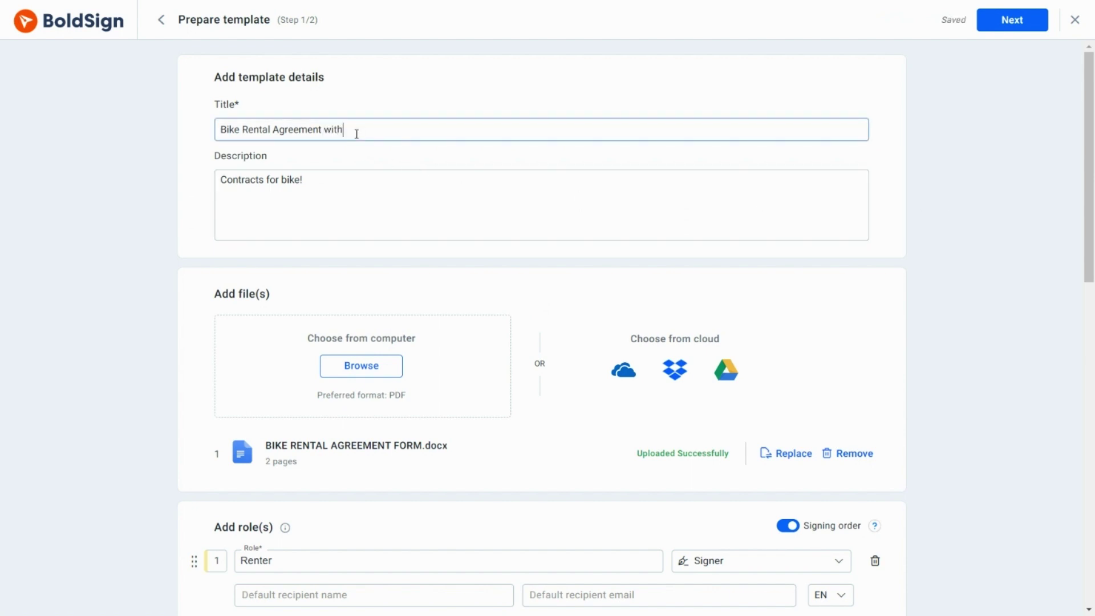
{"action": "type", "text": "hentication"}
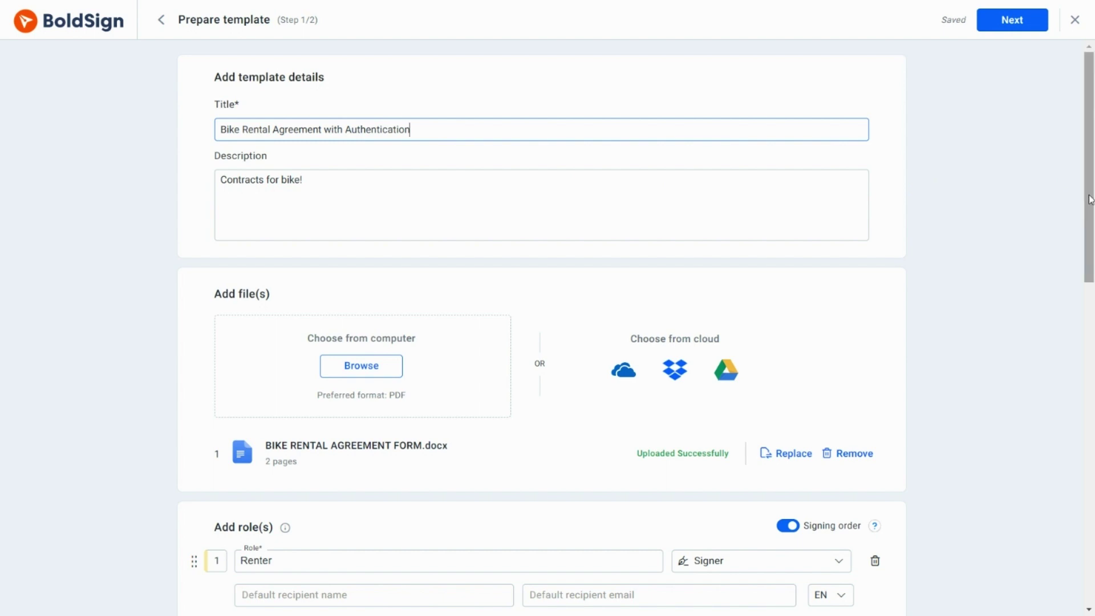
{"action": "left_click_drag", "start_coordinate": [1089, 199], "coordinate": [1092, 341]}
{"action": "left_click", "coordinate": [301, 272]}
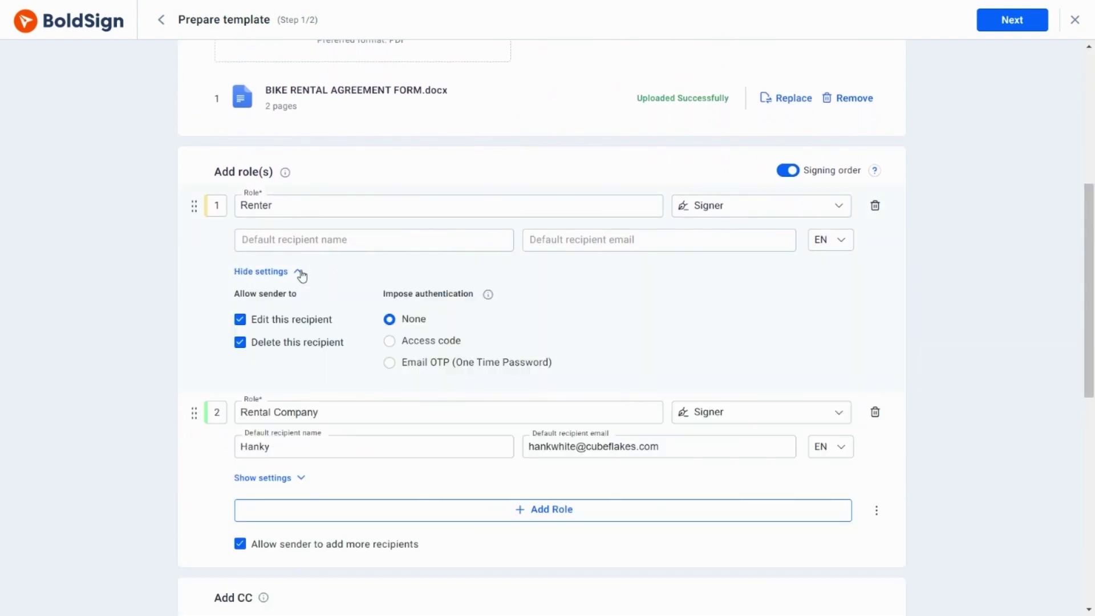
{"action": "left_click", "coordinate": [388, 363]}
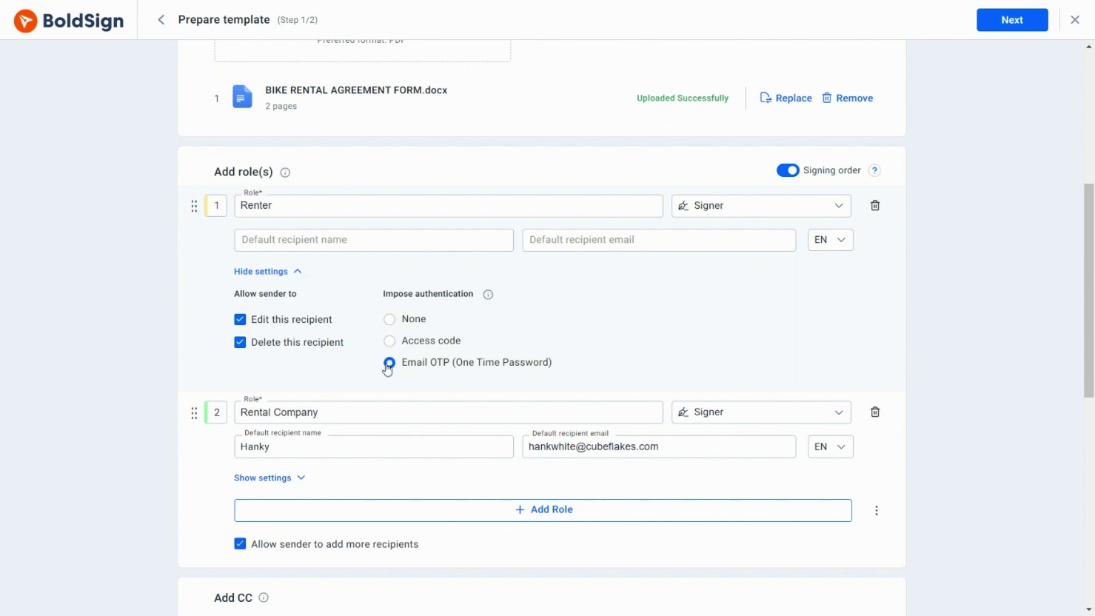
{"action": "left_click", "coordinate": [301, 274]}
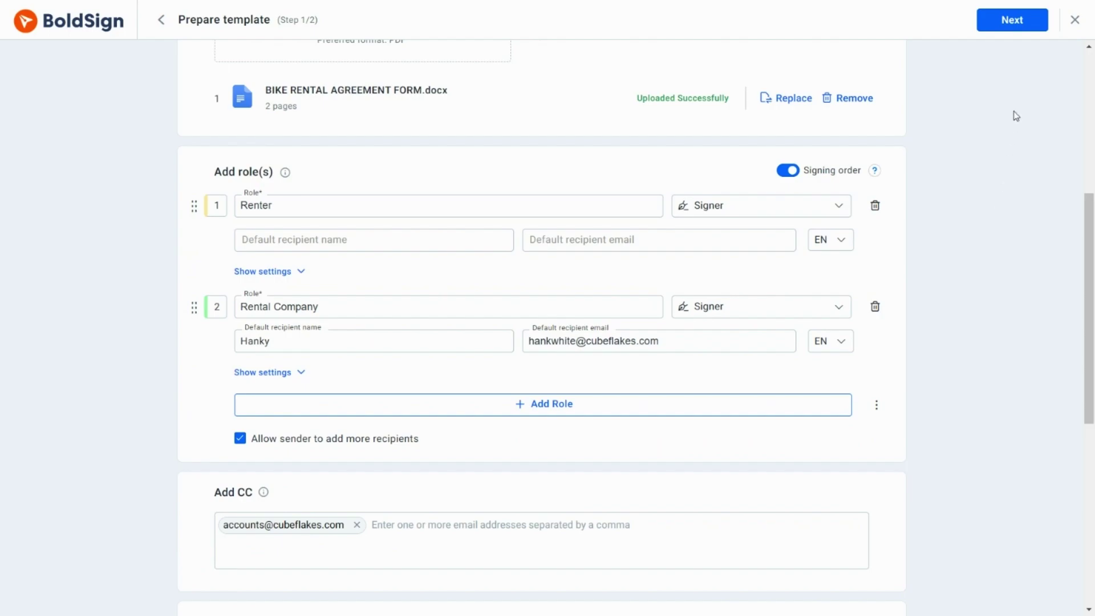
{"action": "left_click", "coordinate": [1032, 18]}
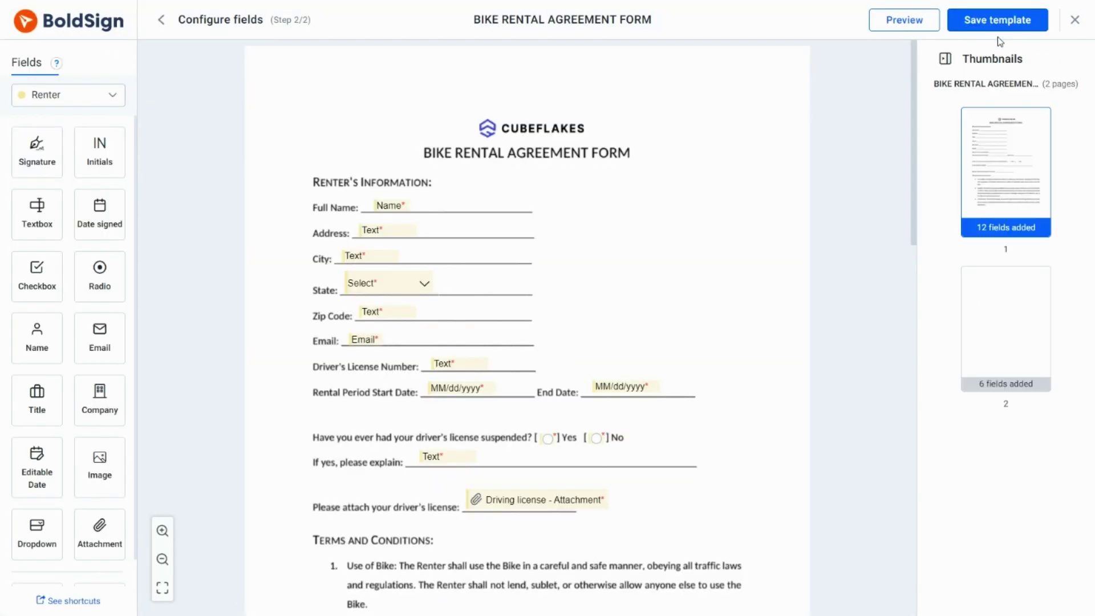
Save the cloned 'Bike Rental Agreement with Authentication' template.
{"action": "left_click", "coordinate": [996, 30]}
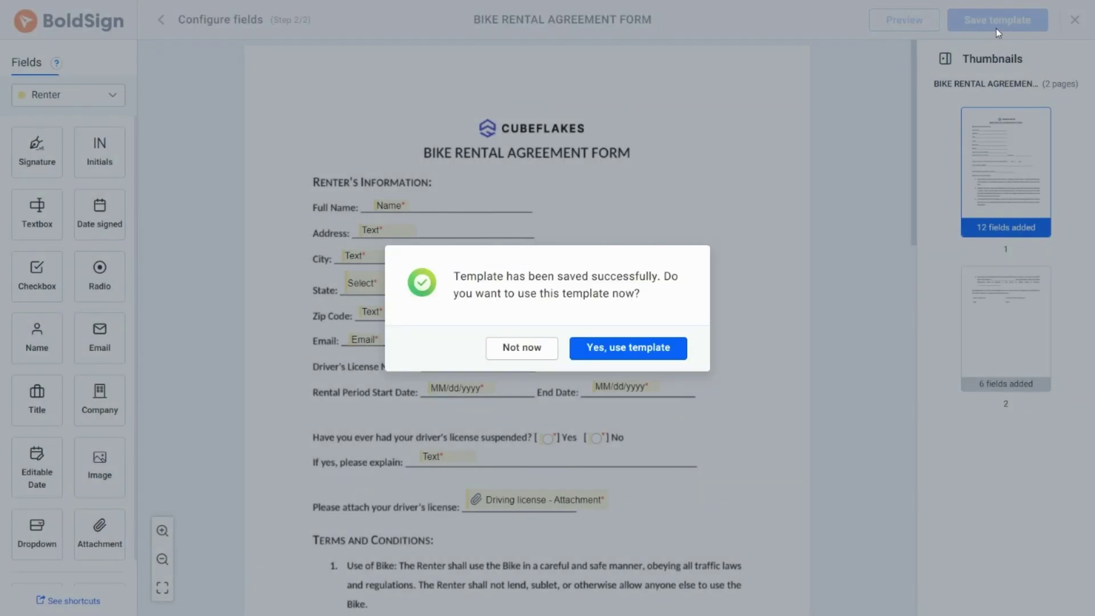